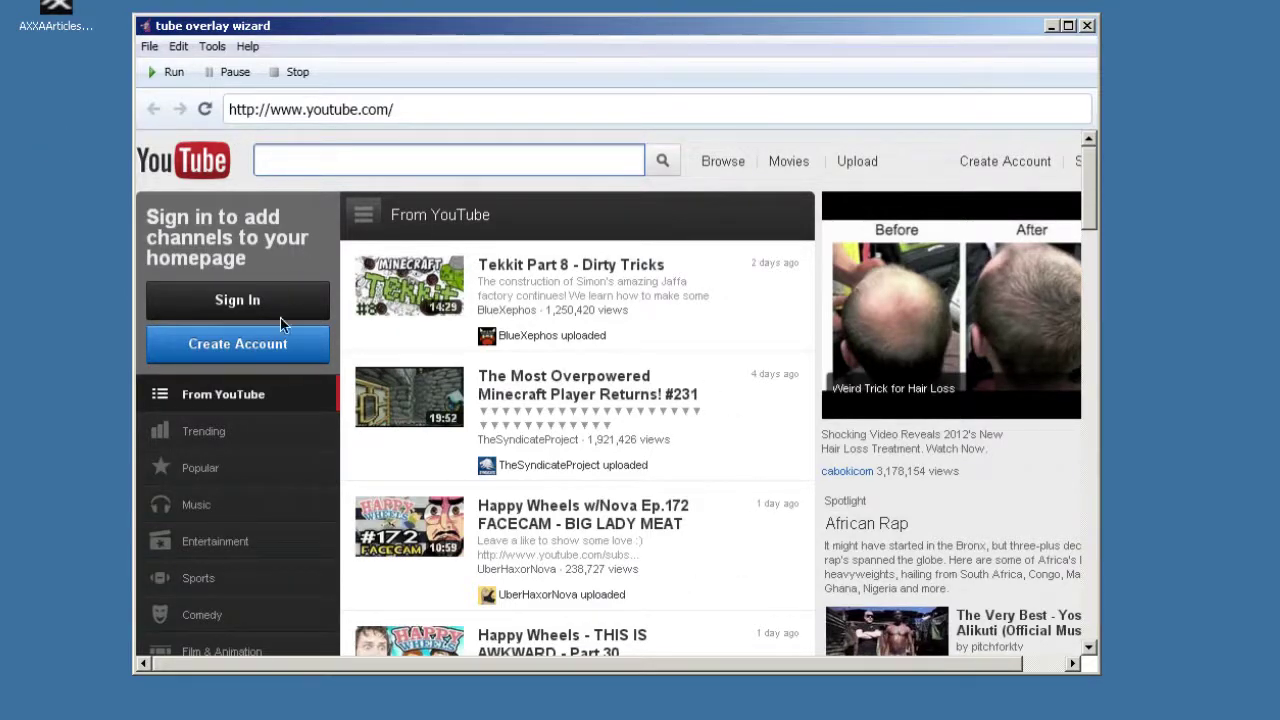
# Step: Open Tools > Settings and enter the AdWords login username and password
pyautogui.click(216, 47)
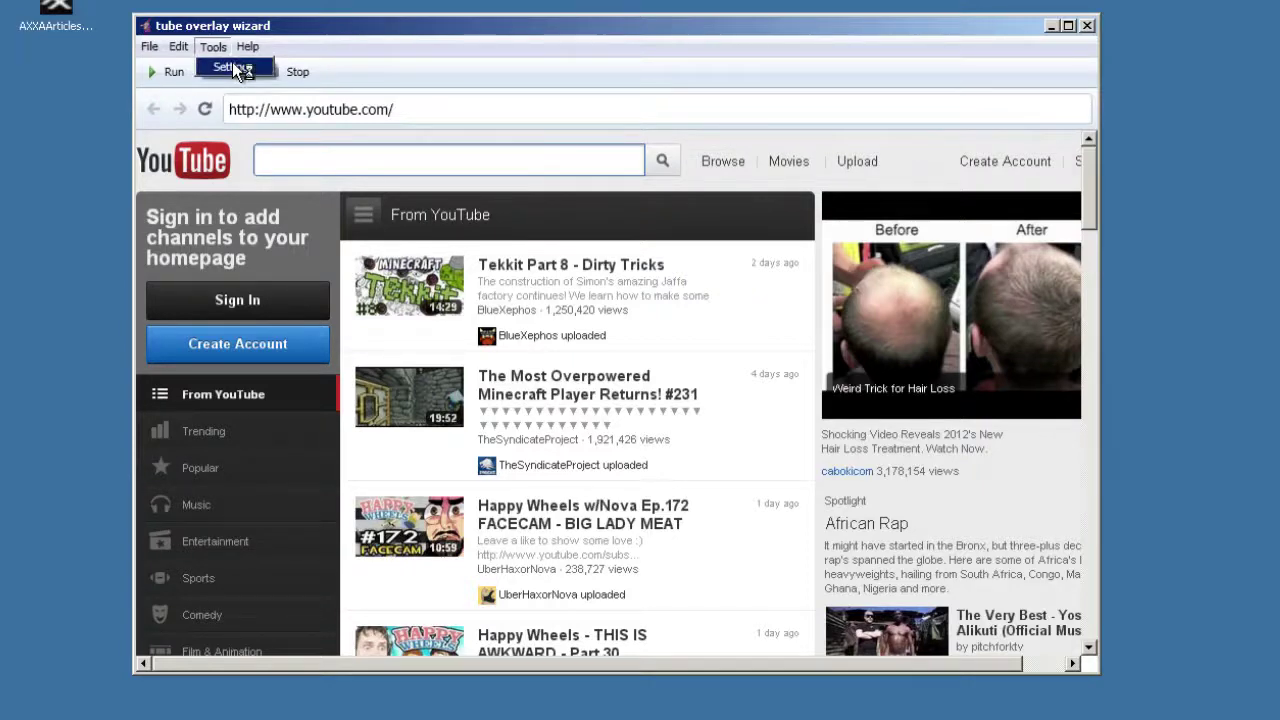
pyautogui.click(232, 67)
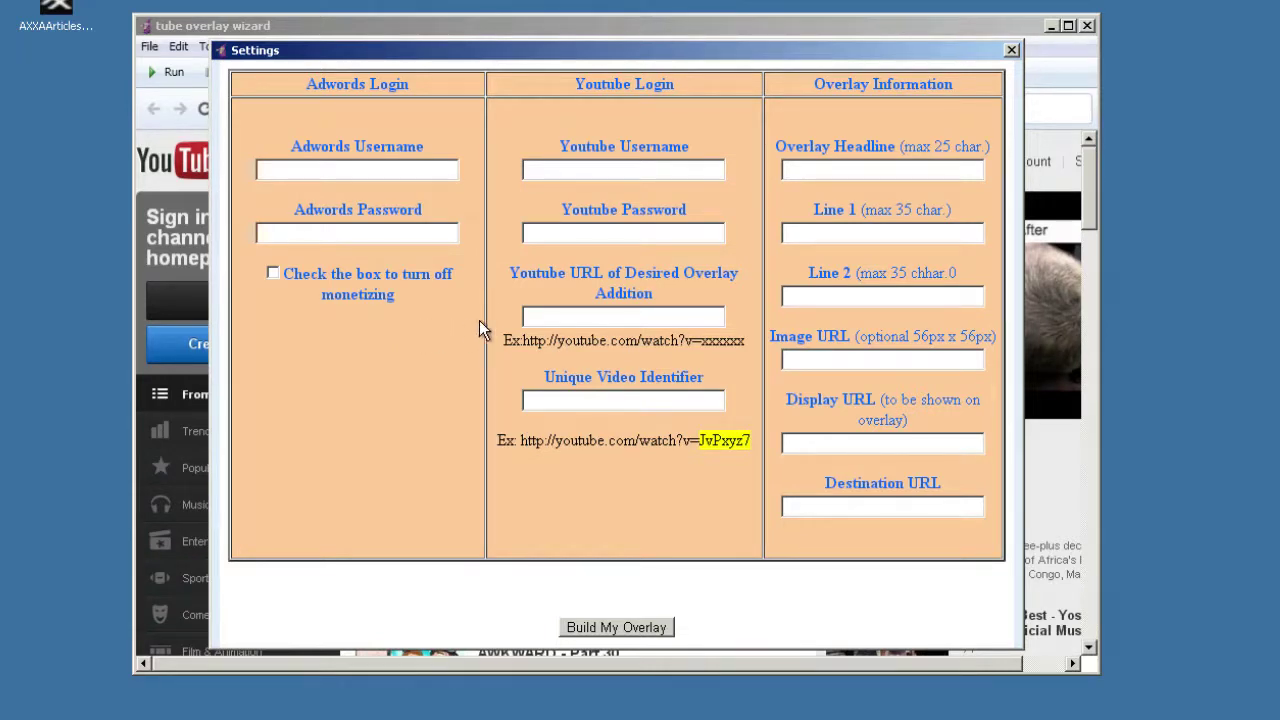
pyautogui.click(351, 175)
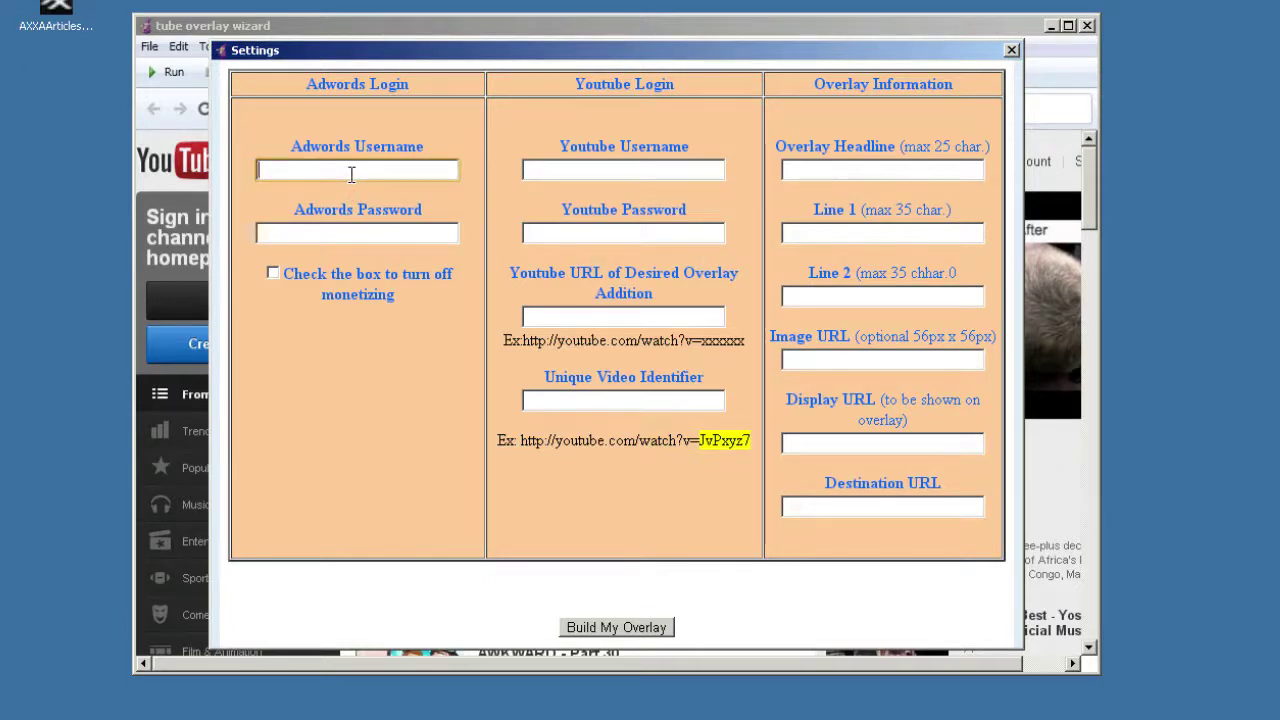
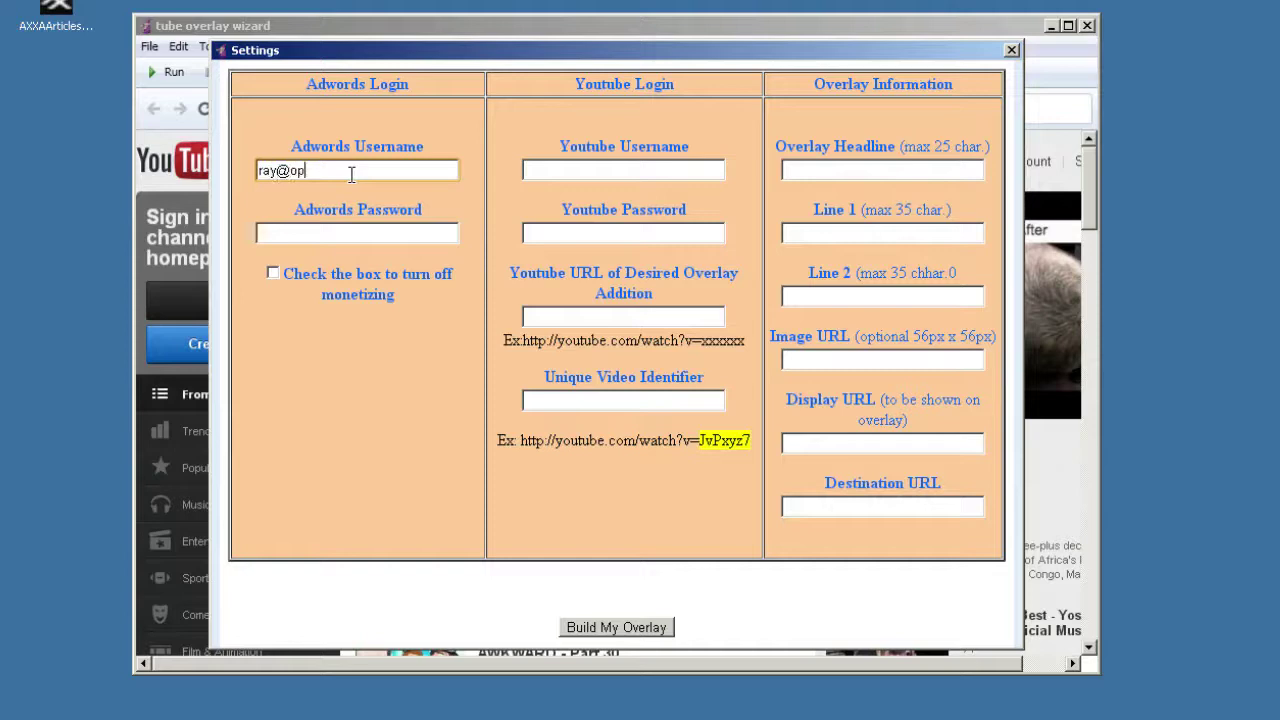
pyautogui.press('Tab')
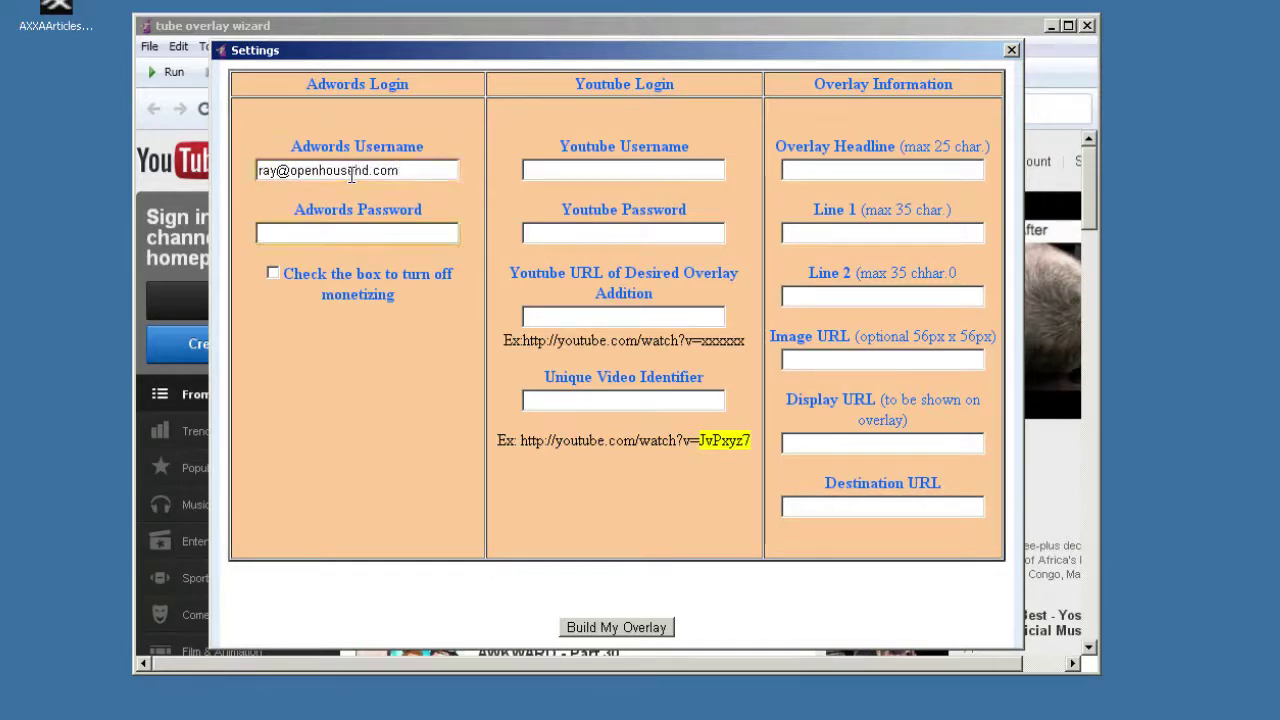
pyautogui.write('••••')
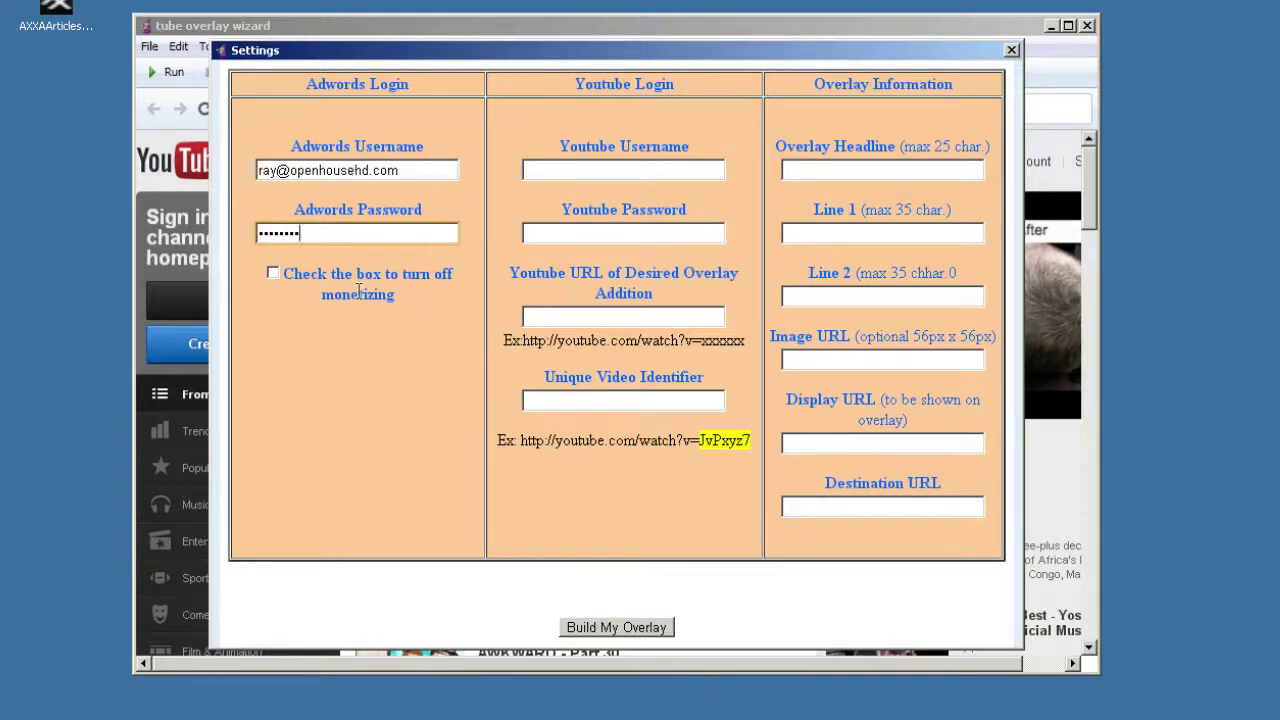
# Step: Enter the YouTube account username and password in the Settings form
pyautogui.click(613, 169)
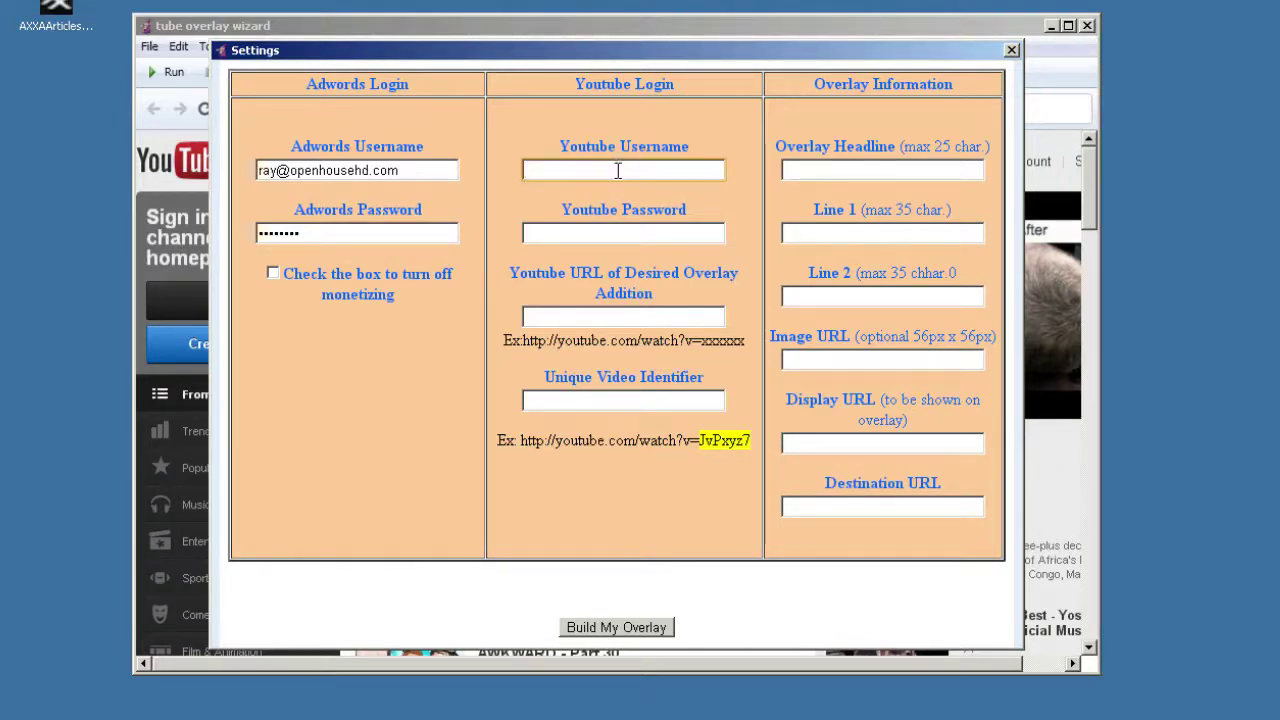
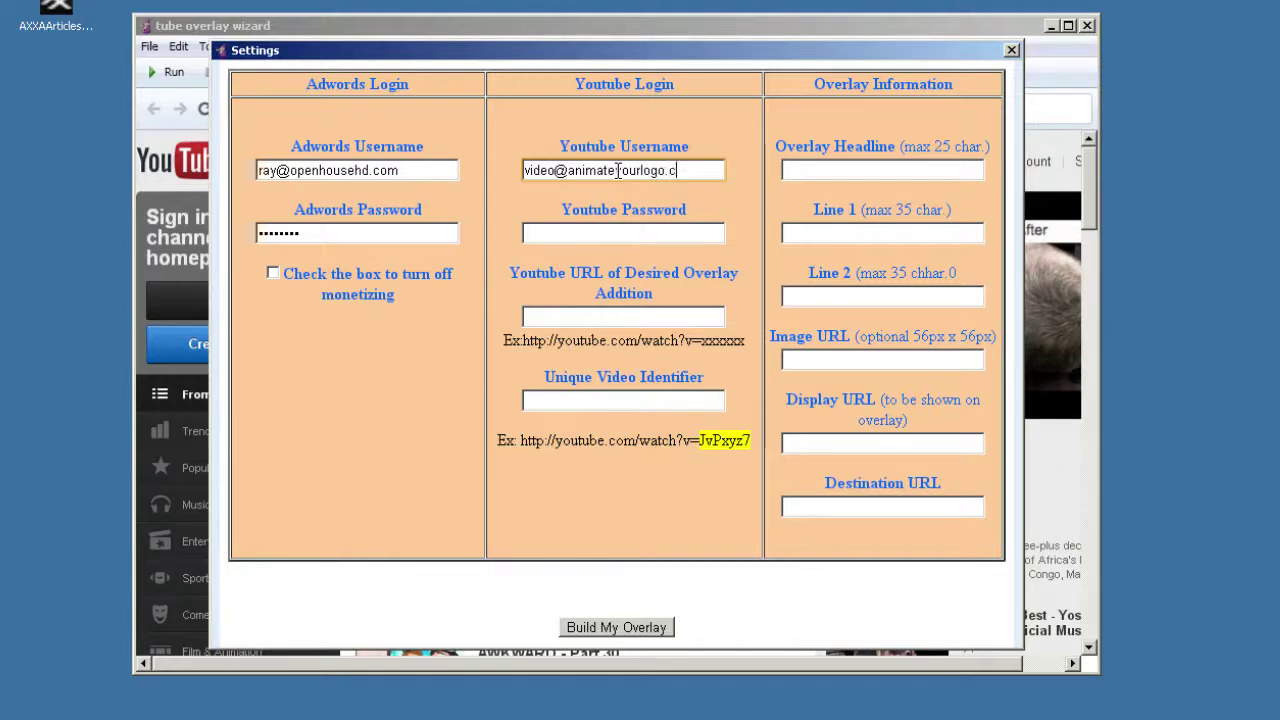
pyautogui.press('Tab')
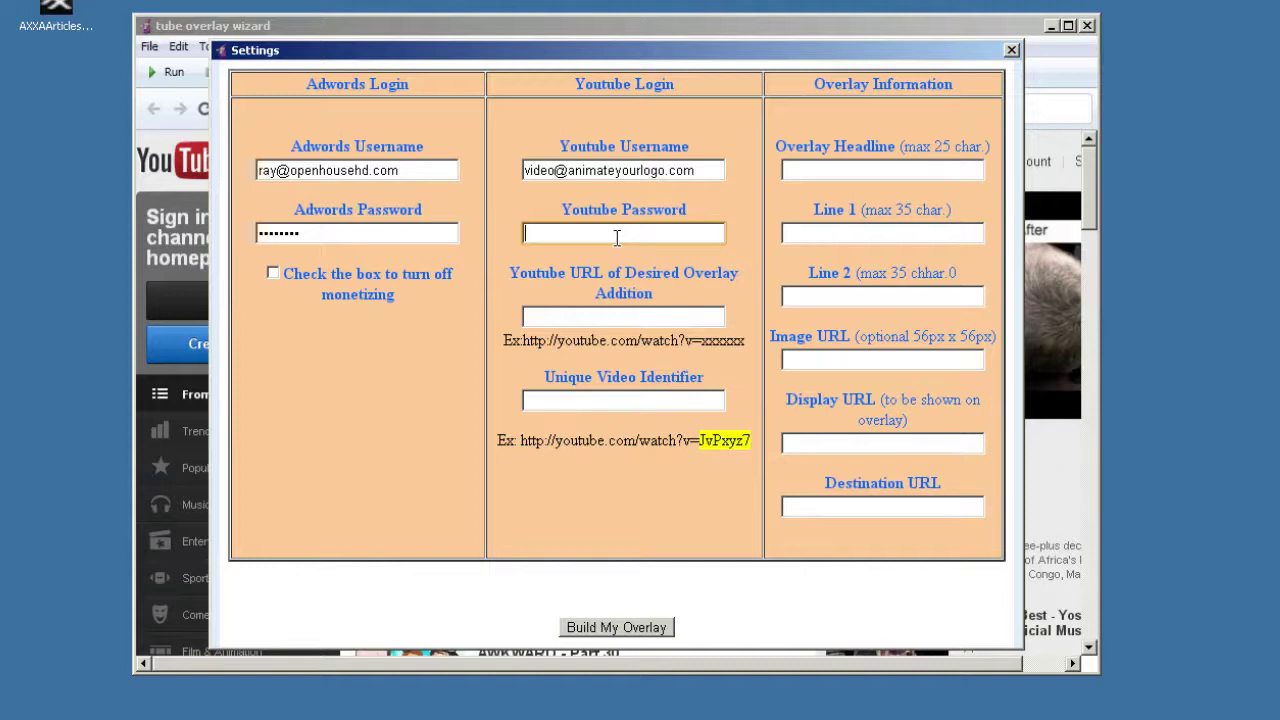
pyautogui.write('•••')
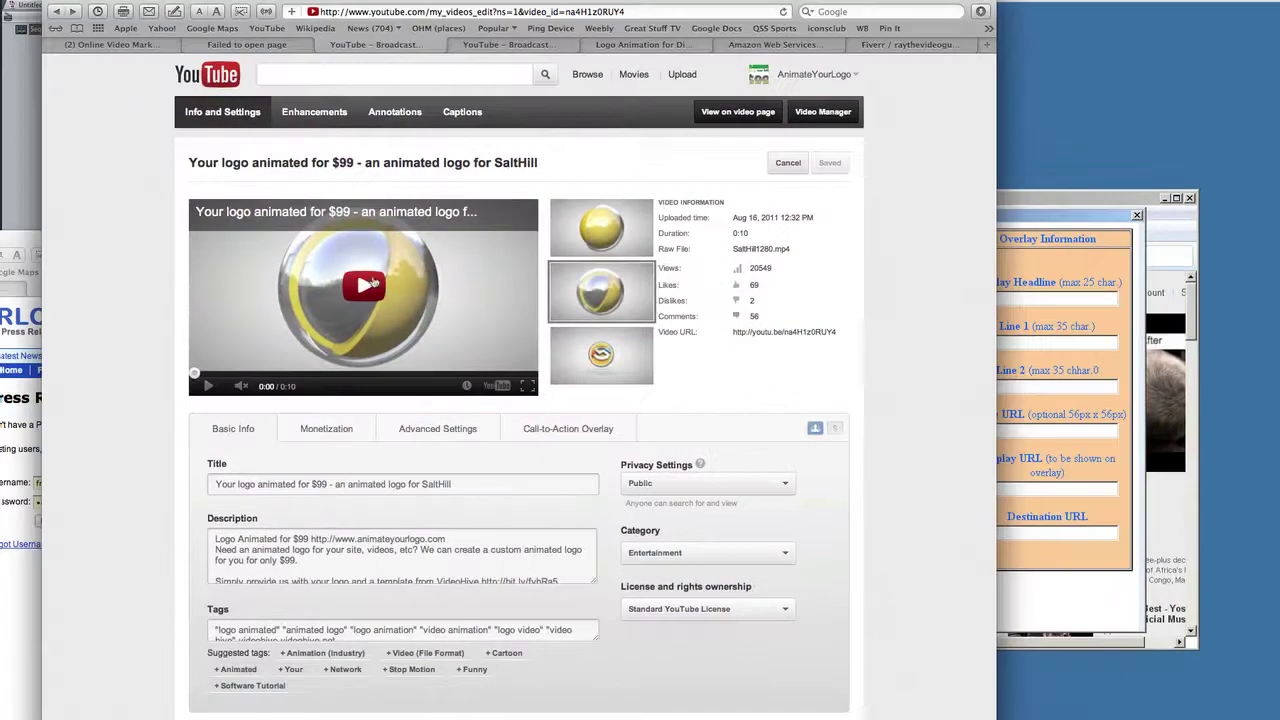
# Step: From the uploads list, open the 'Logo Animation for Diamond Wireless' watch page and copy its URL
pyautogui.click(528, 44)
pyautogui.click(583, 46)
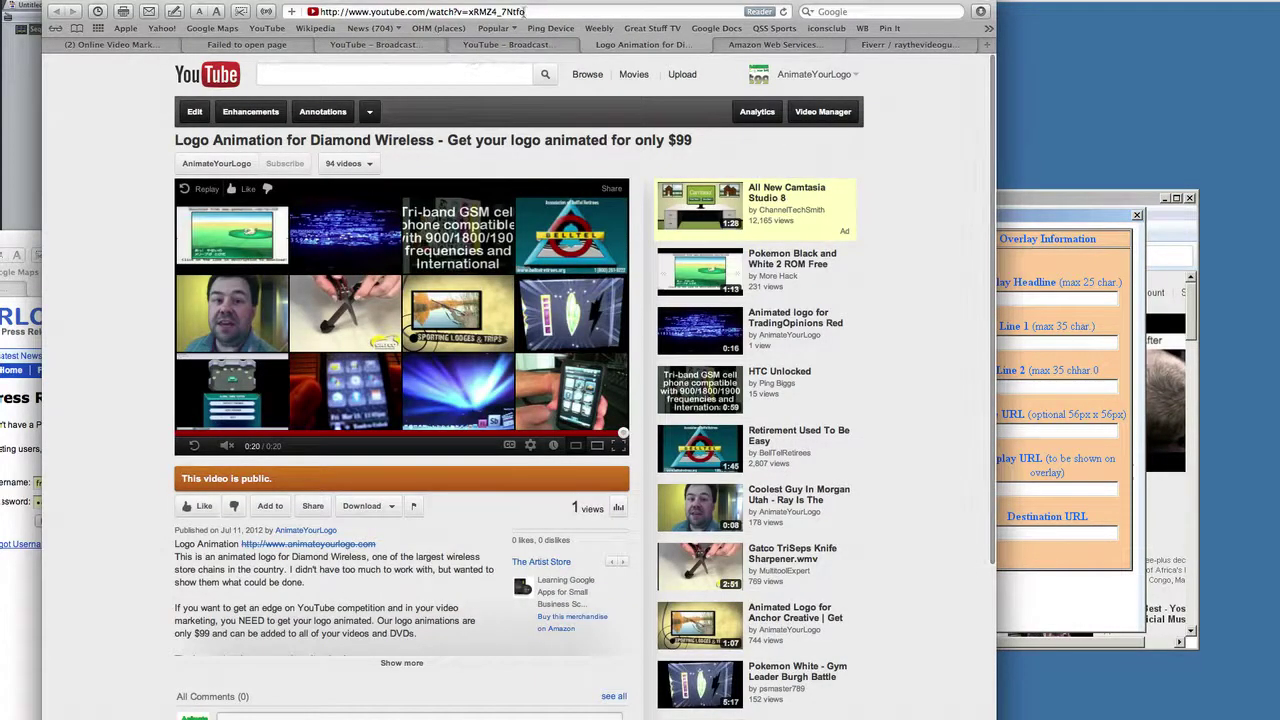
pyautogui.click(522, 12)
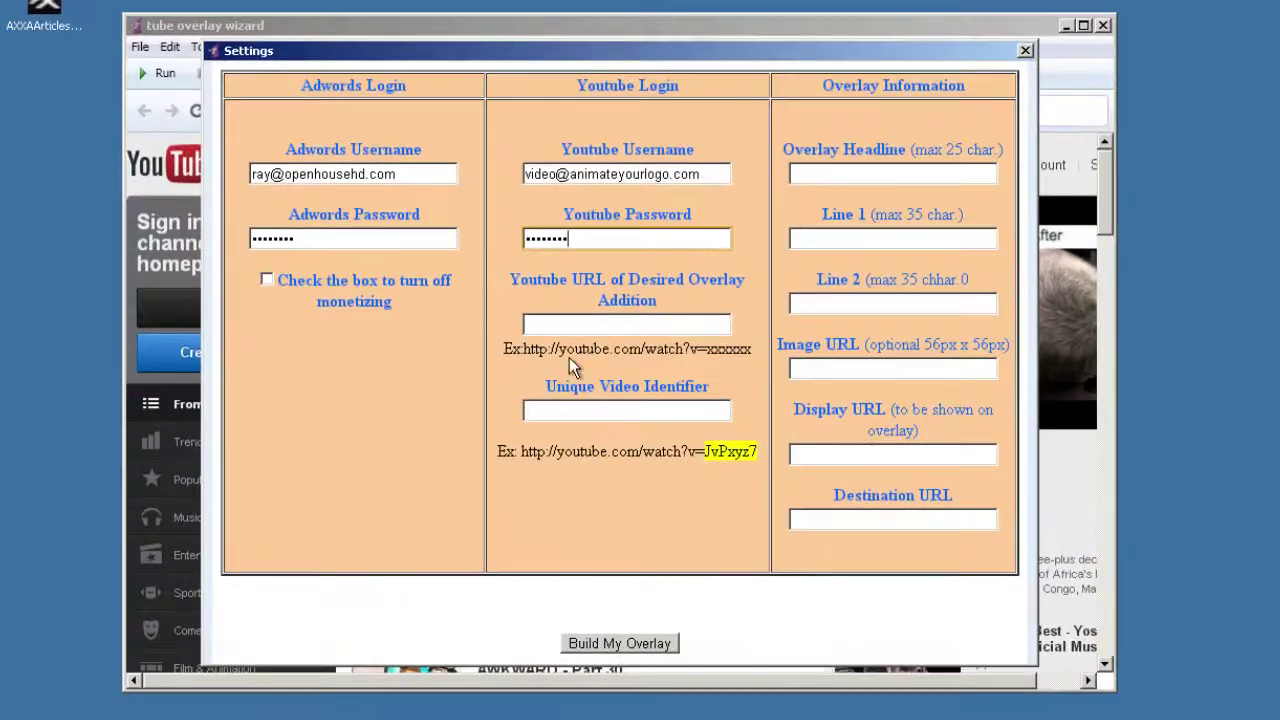
# Step: Paste the watch URL into Youtube URL and its ID xRMZ4_7Ntfo into Unique Video Identifier
pyautogui.click(607, 322)
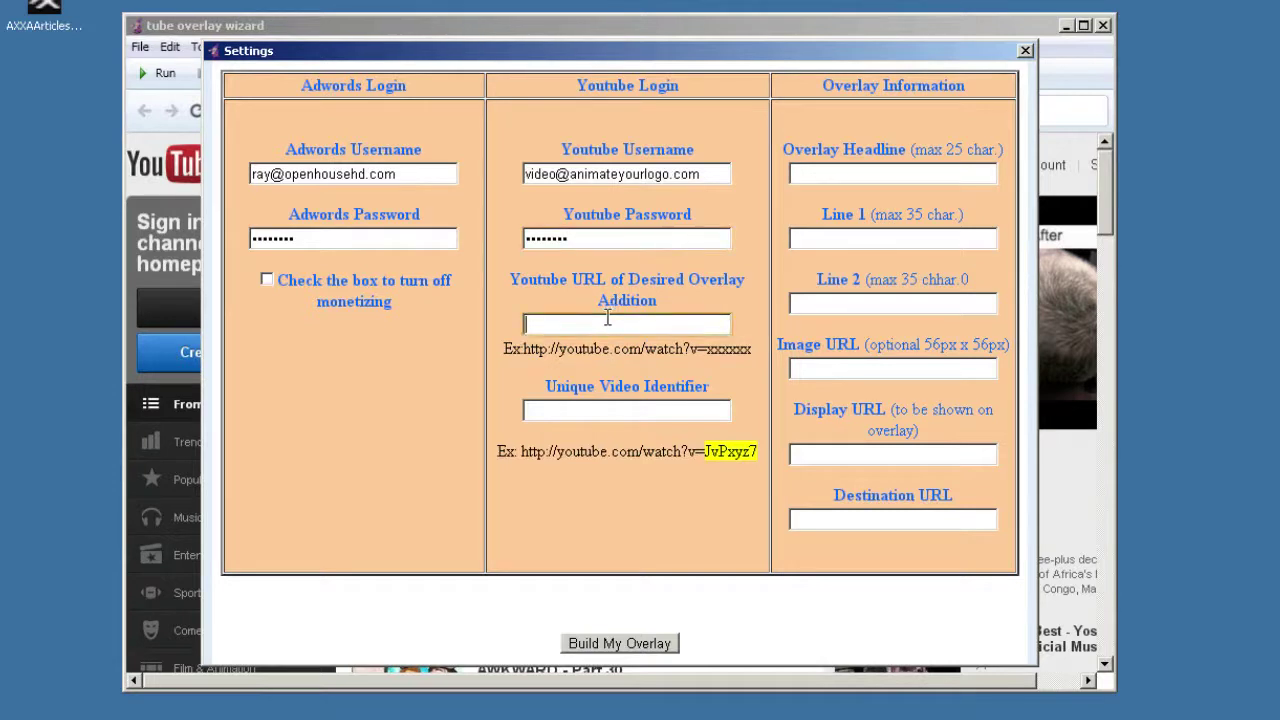
pyautogui.hotkey('ctrl', 'v')
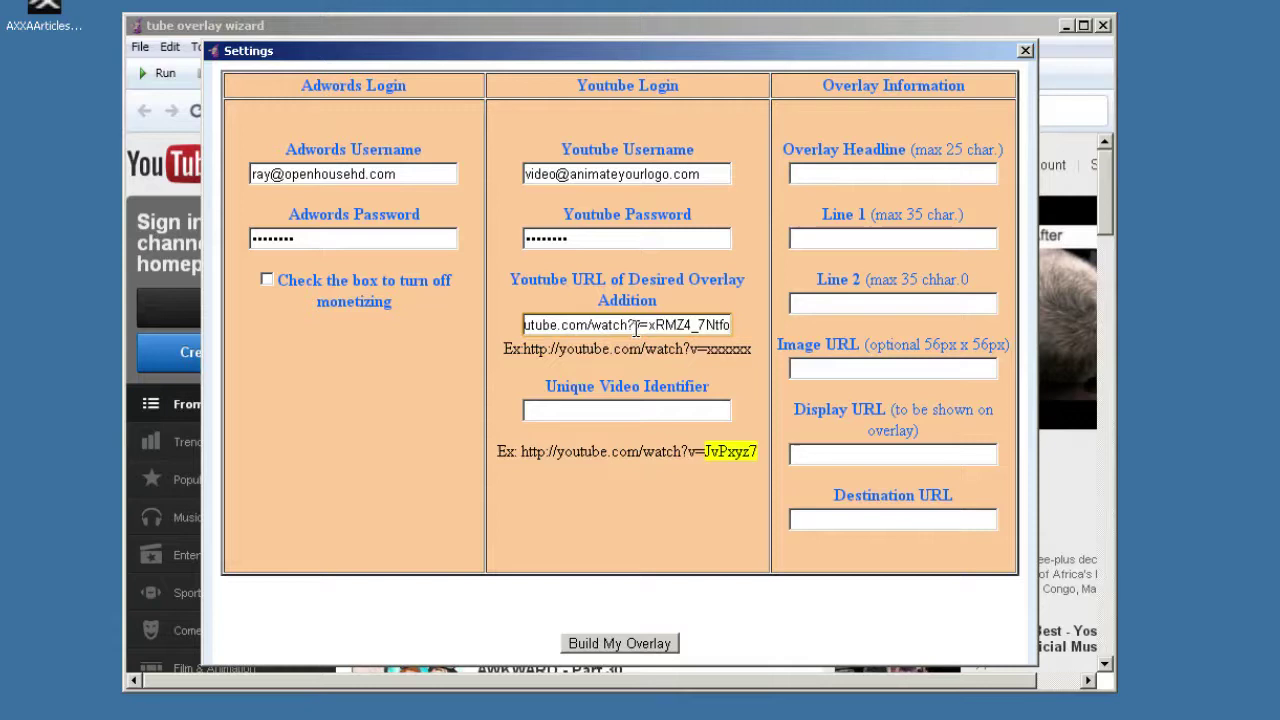
pyautogui.moveTo(656, 326); pyautogui.dragTo(823, 320)
pyautogui.hotkey('ctrl', 'c')
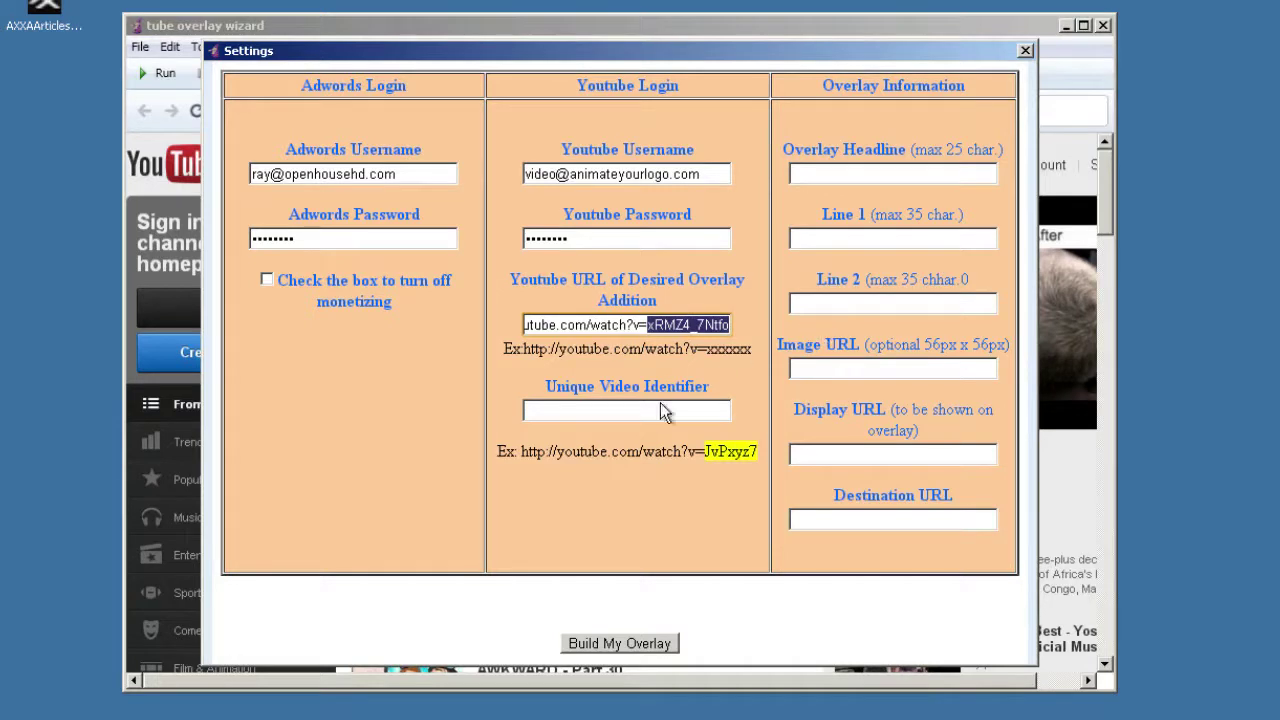
pyautogui.click(631, 409)
pyautogui.hotkey('ctrl', 'v')
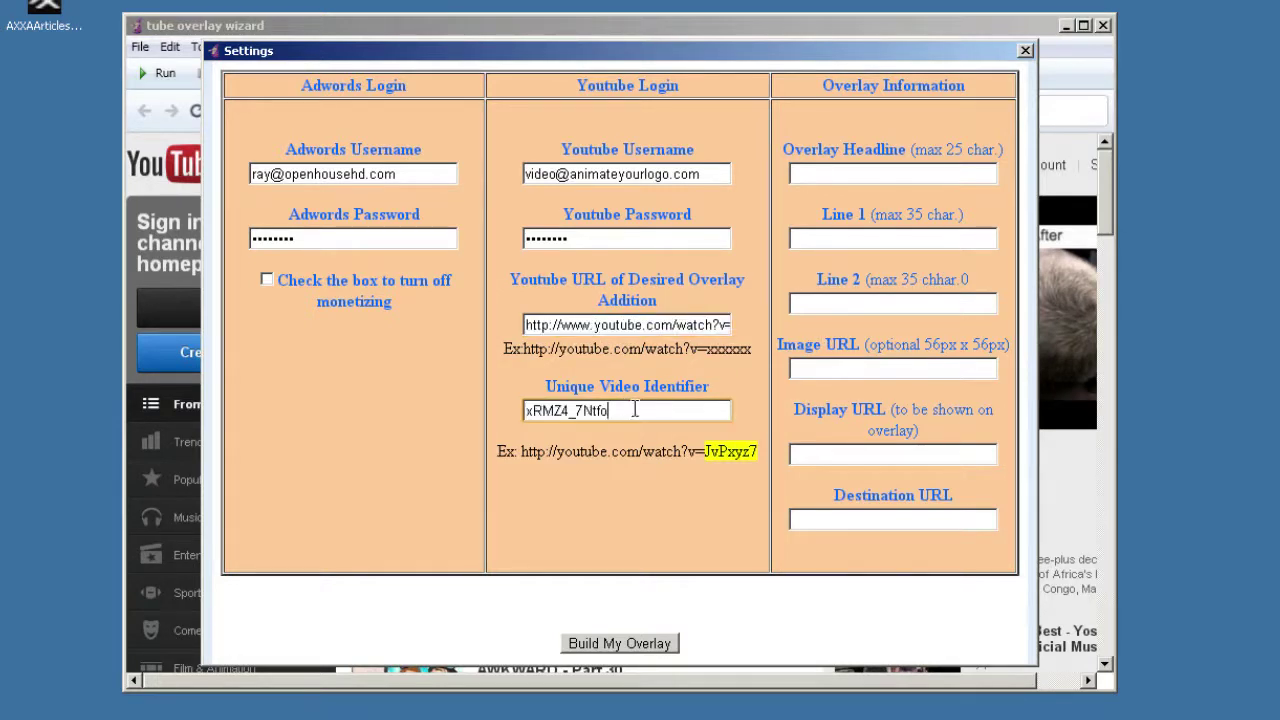
pyautogui.click(862, 174)
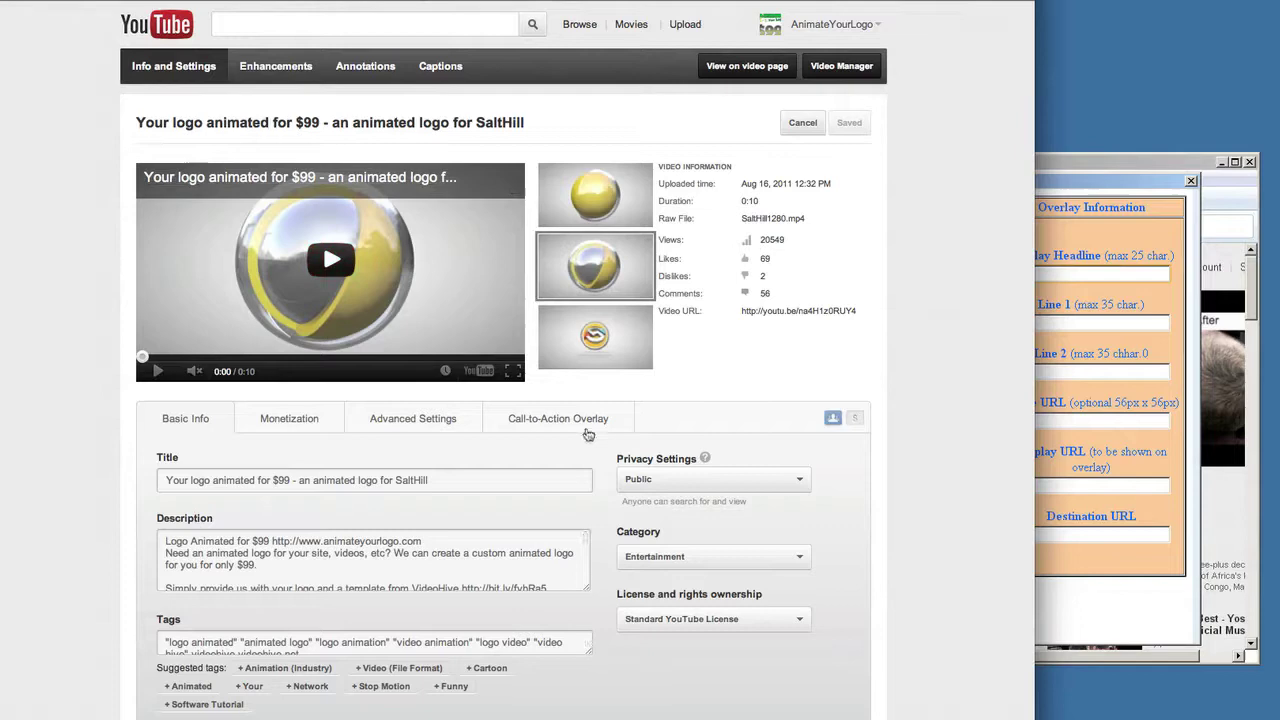
# Step: Copy the existing overlay headline 'Need an Animated Logo?' into the wizard's Overlay Headline
pyautogui.click(578, 434)
pyautogui.tripleClick(317, 484)
pyautogui.hotkey('ctrl', 'c')
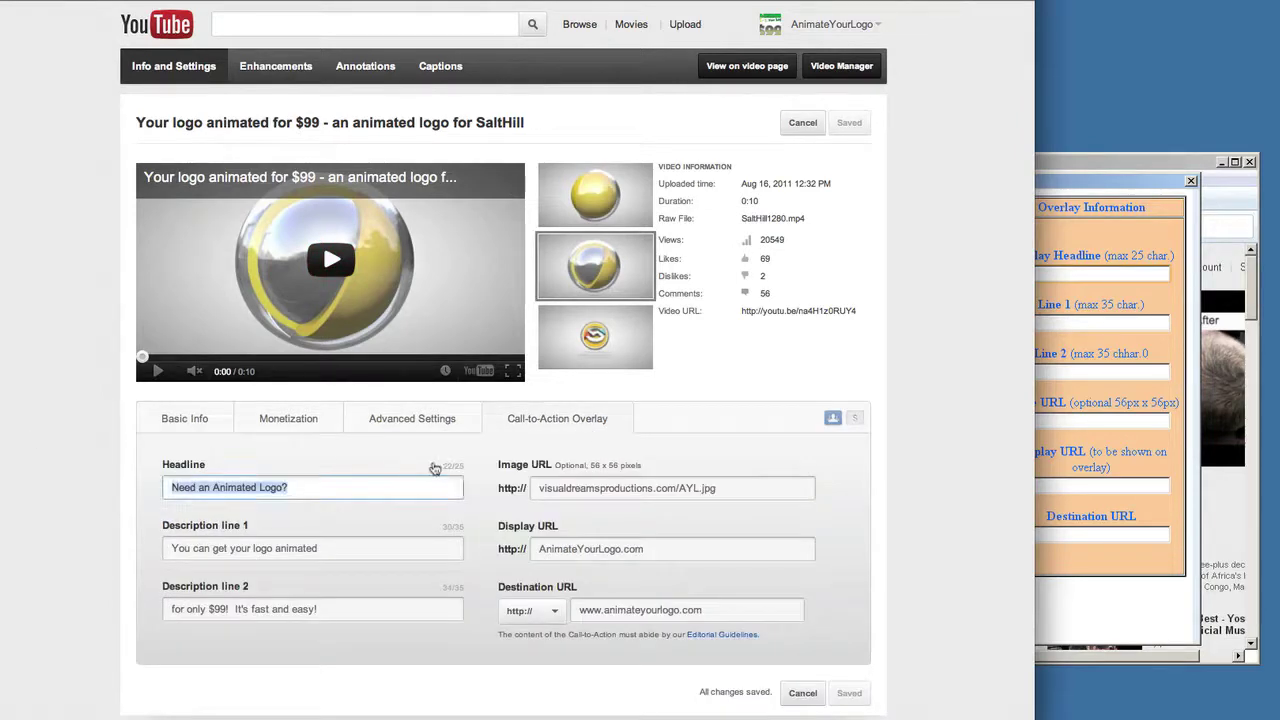
pyautogui.click(1118, 268)
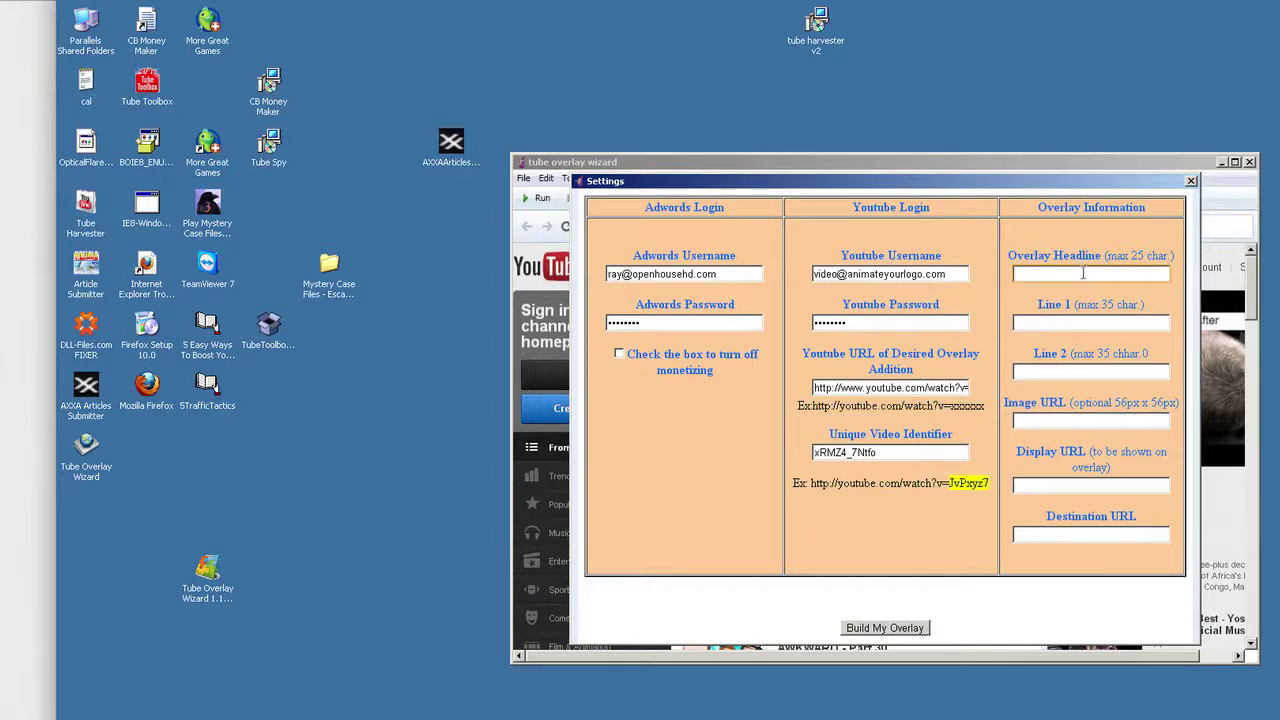
pyautogui.press('super')
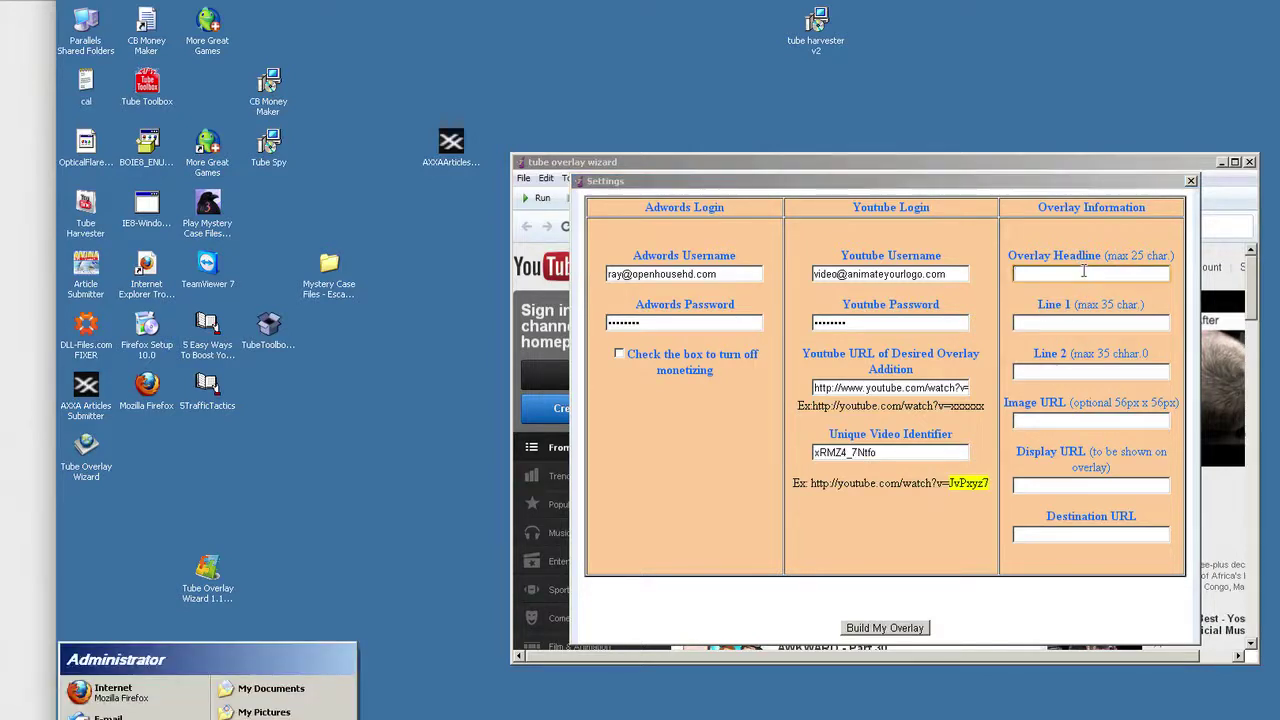
pyautogui.click(1063, 276)
pyautogui.hotkey('ctrl', 'v')
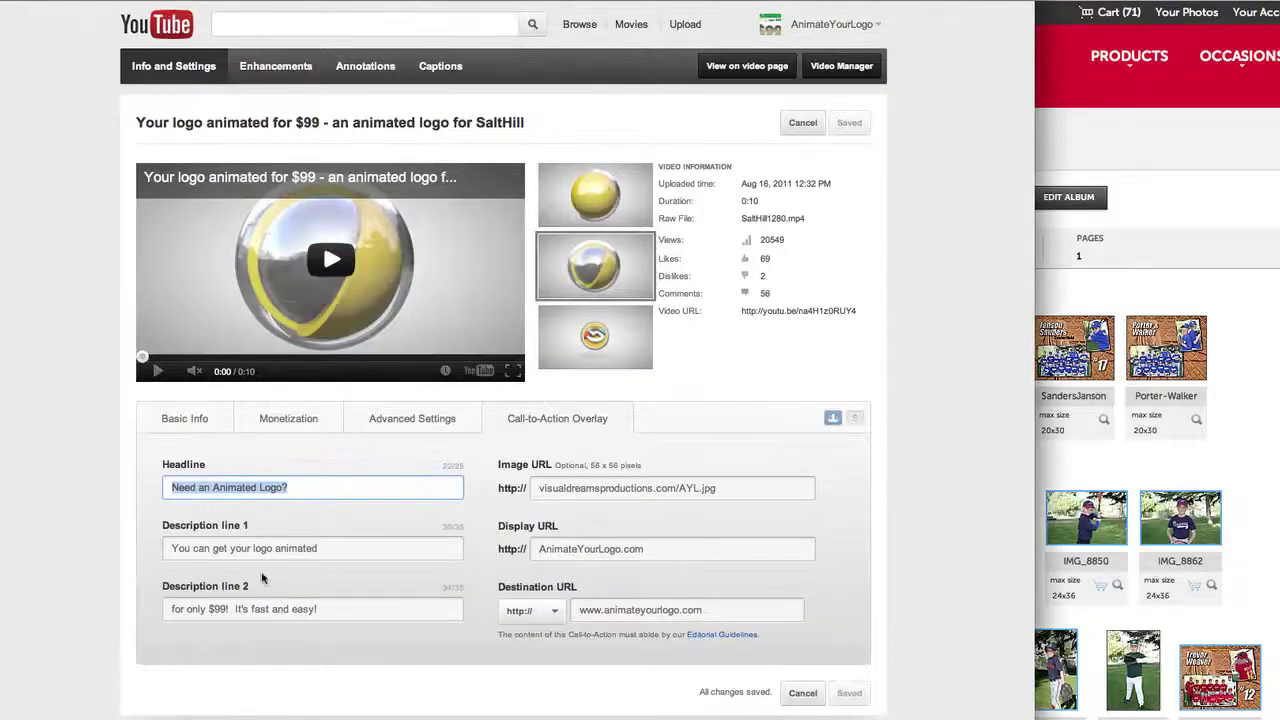
# Step: Copy YouTube's Description line 1 into the wizard's Line 1
pyautogui.click(286, 552)
pyautogui.moveTo(332, 552); pyautogui.dragTo(14, 541)
pyautogui.hotkey('ctrl', 'c')
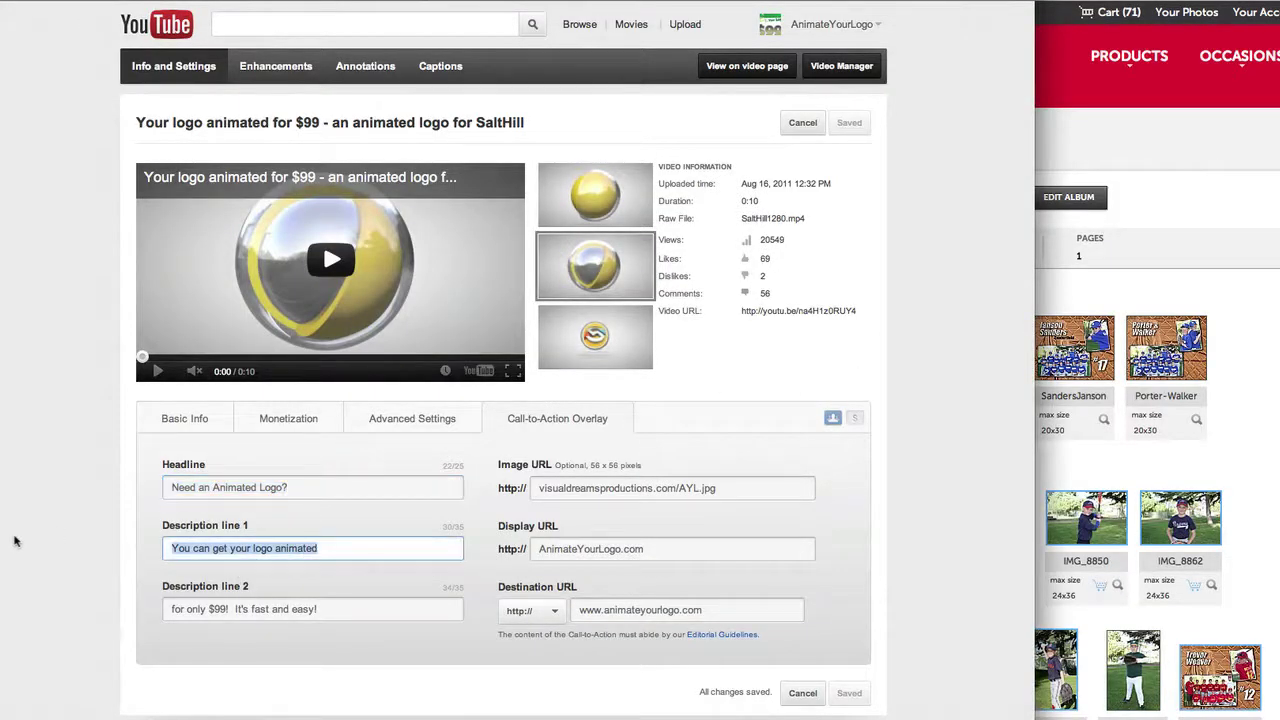
pyautogui.hotkey('ctrl', 'Left')
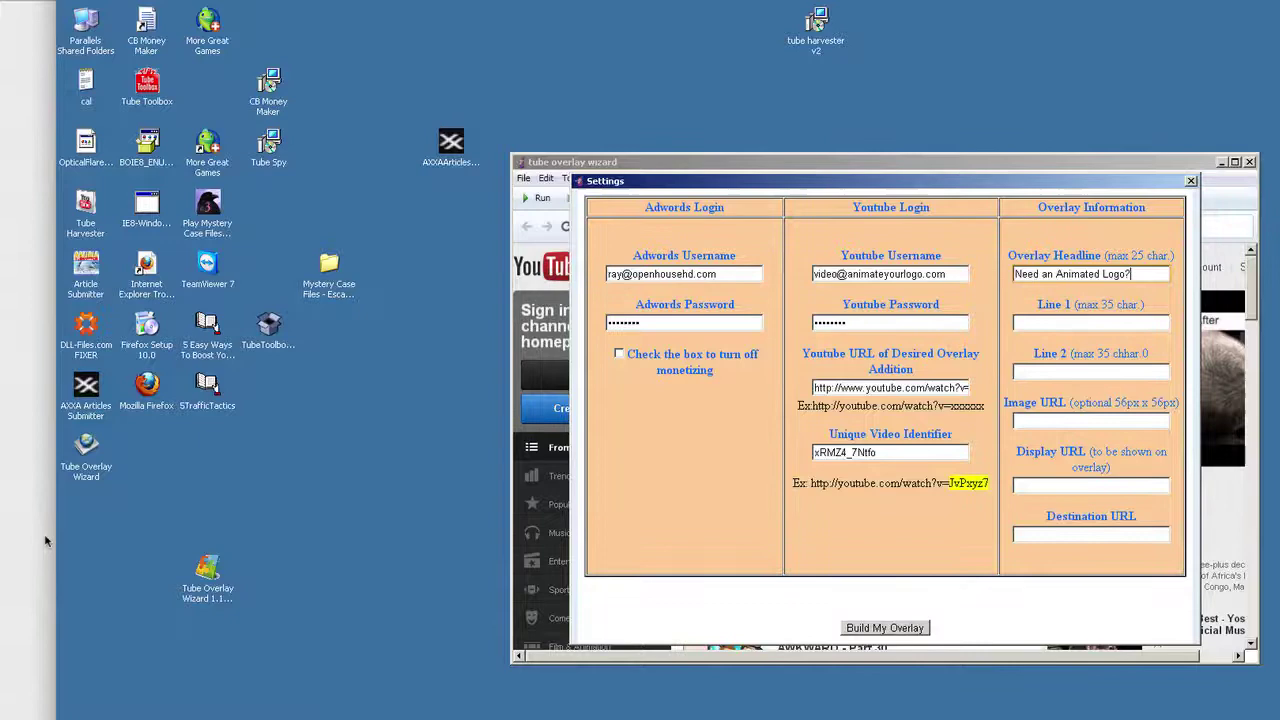
pyautogui.click(1034, 322)
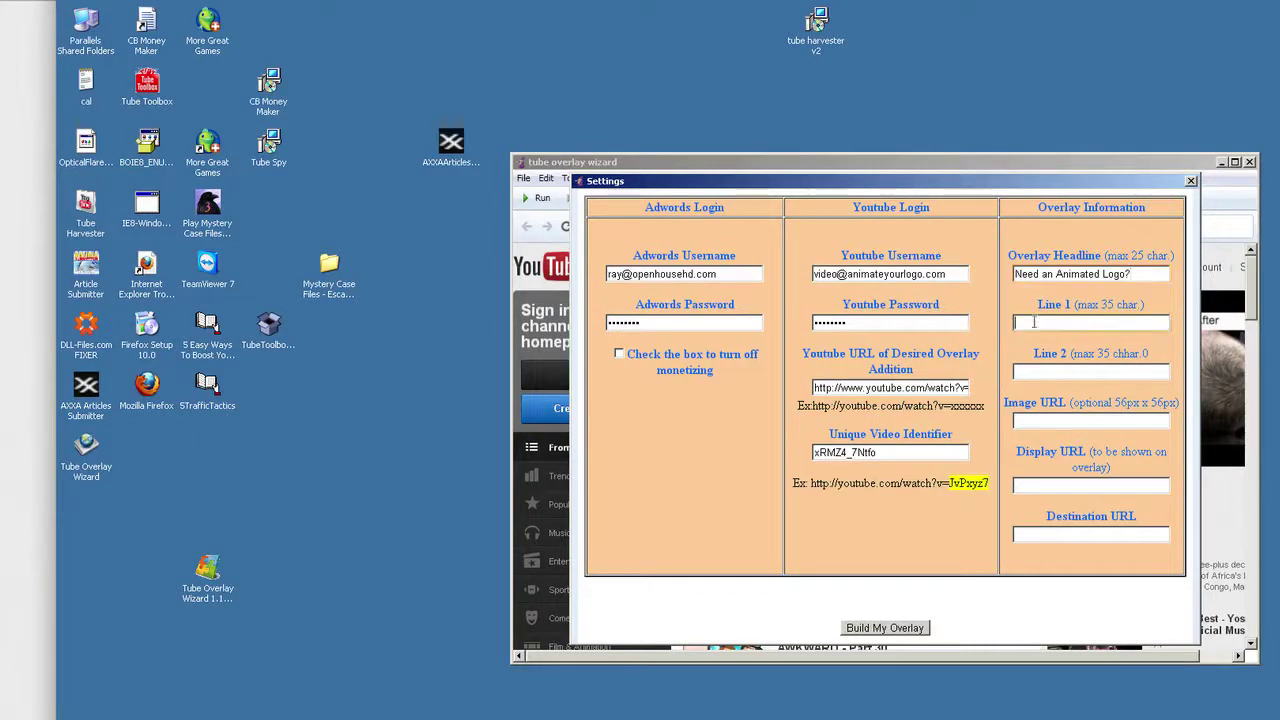
pyautogui.hotkey('ctrl', 'v')
# Step: Copy Description line 2 into Line 2, then select the existing overlay's image URL
pyautogui.hotkey('ctrl', 'Right')
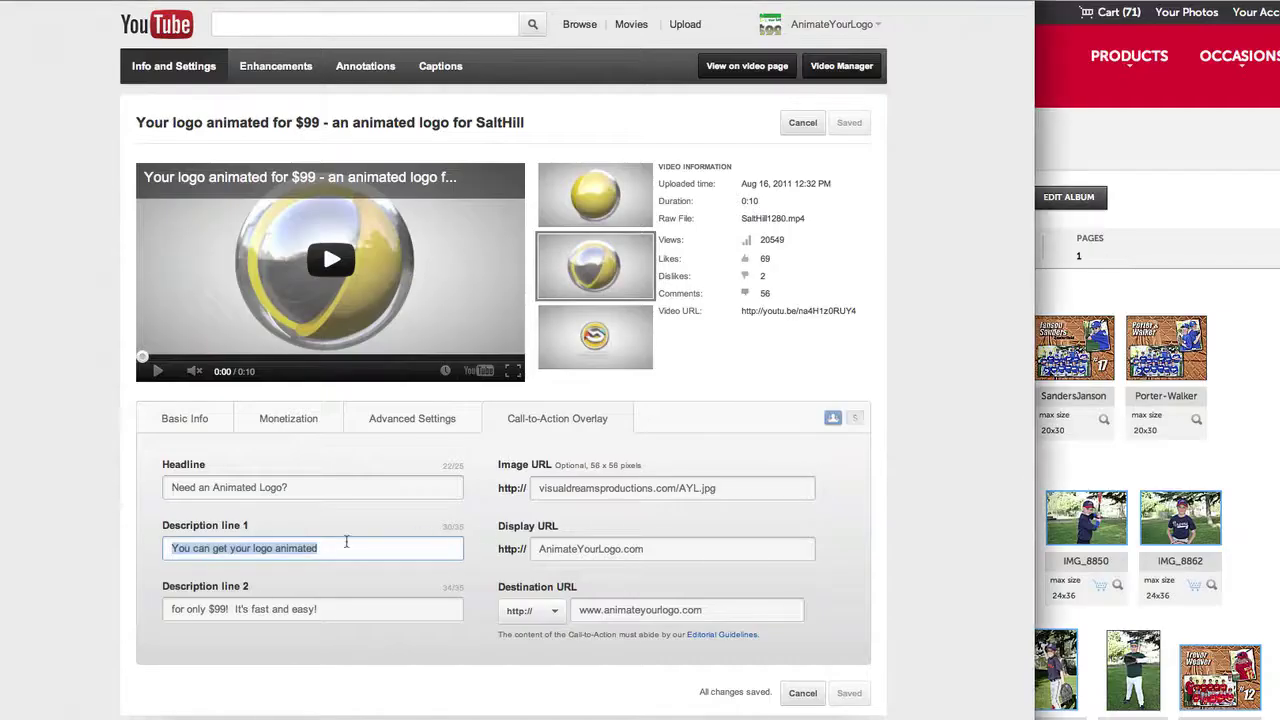
pyautogui.moveTo(338, 611); pyautogui.dragTo(48, 614)
pyautogui.hotkey('ctrl', 'c')
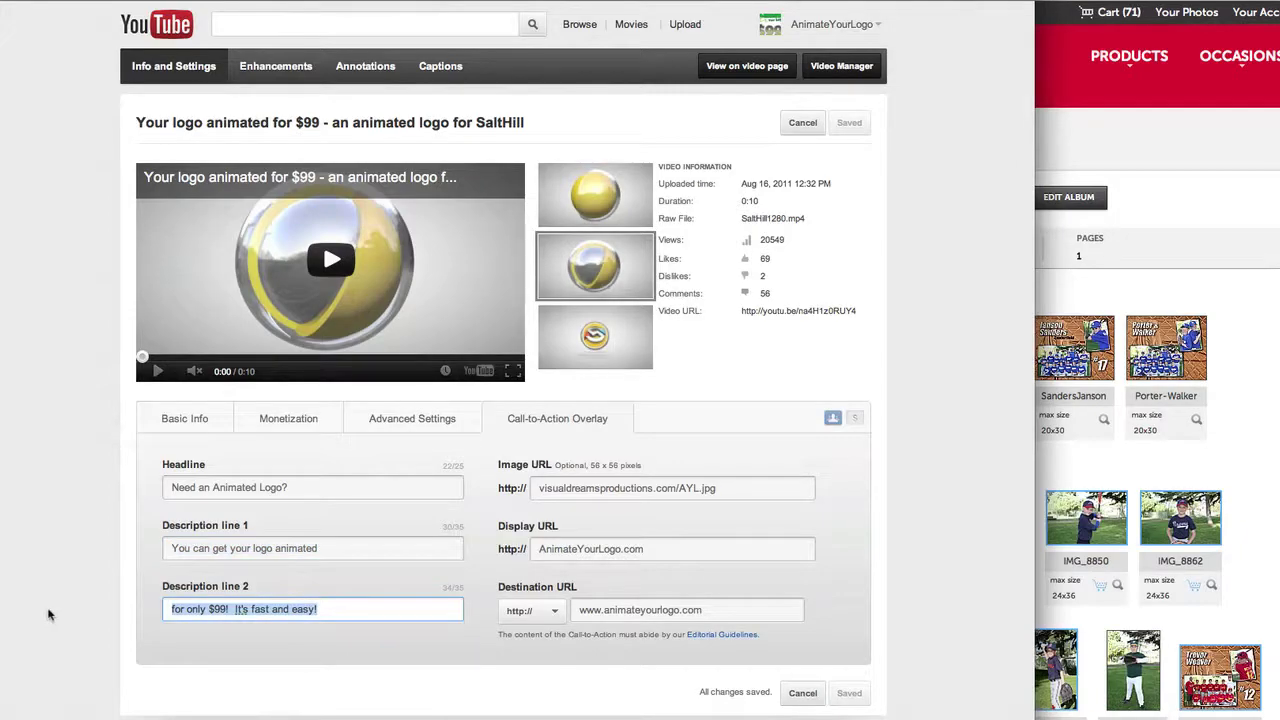
pyautogui.hotkey('ctrl', 'Left')
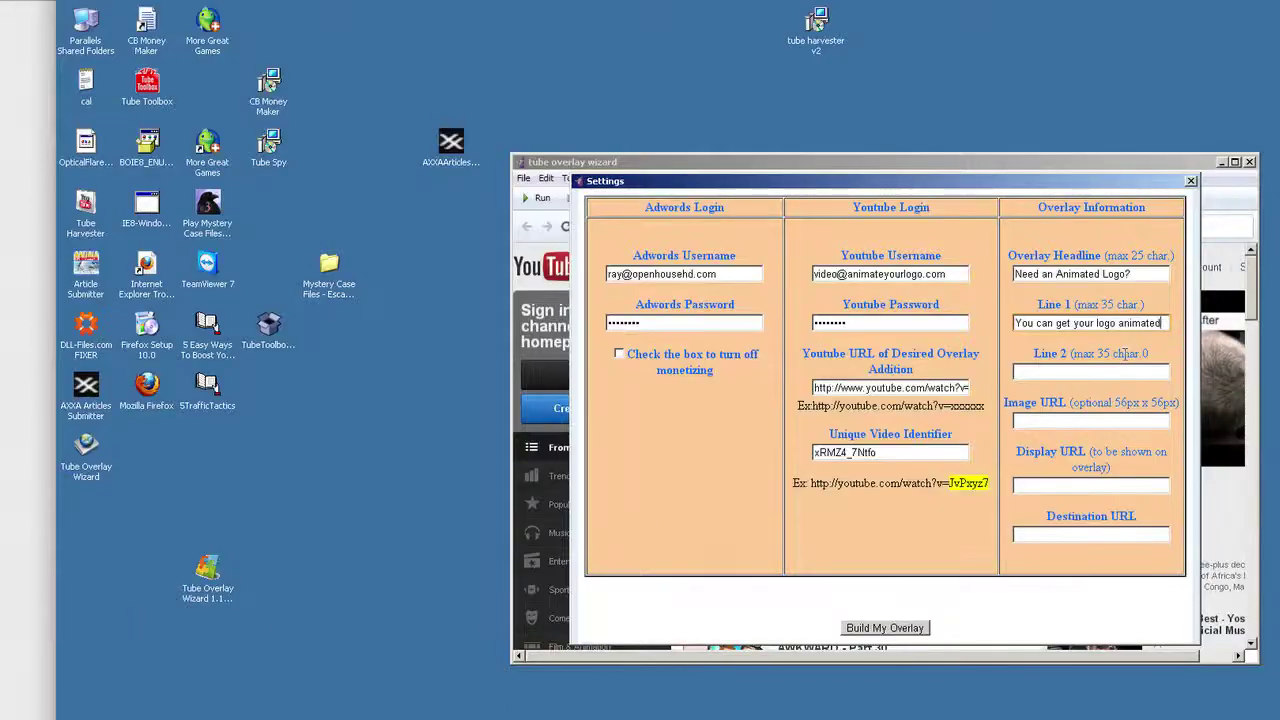
pyautogui.click(1108, 372)
pyautogui.hotkey('ctrl', 'v')
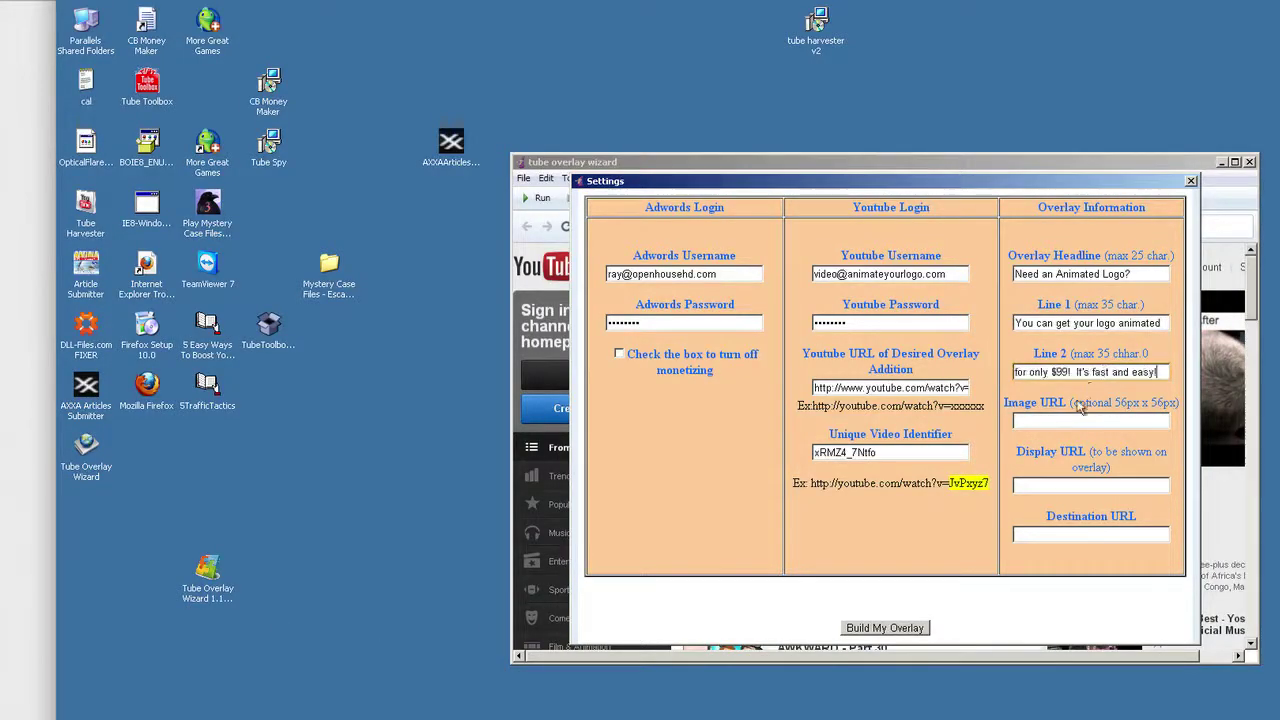
pyautogui.click(1050, 420)
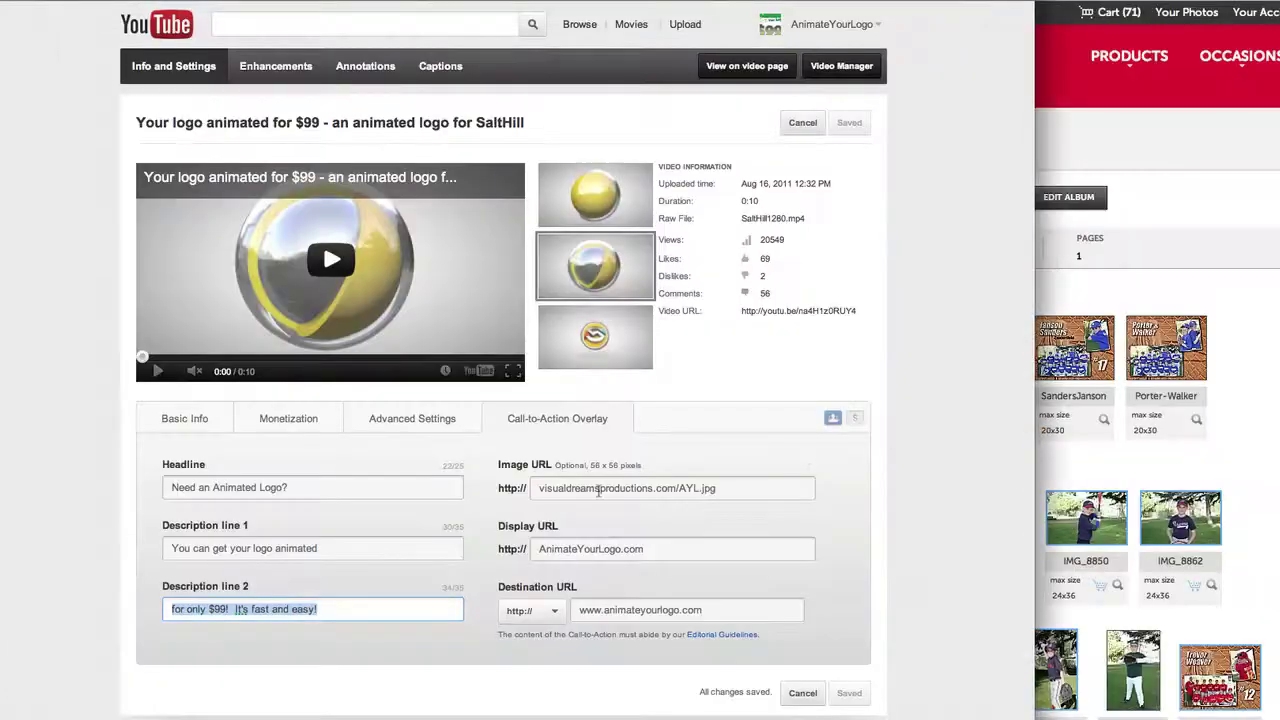
pyautogui.moveTo(725, 494); pyautogui.dragTo(477, 482)
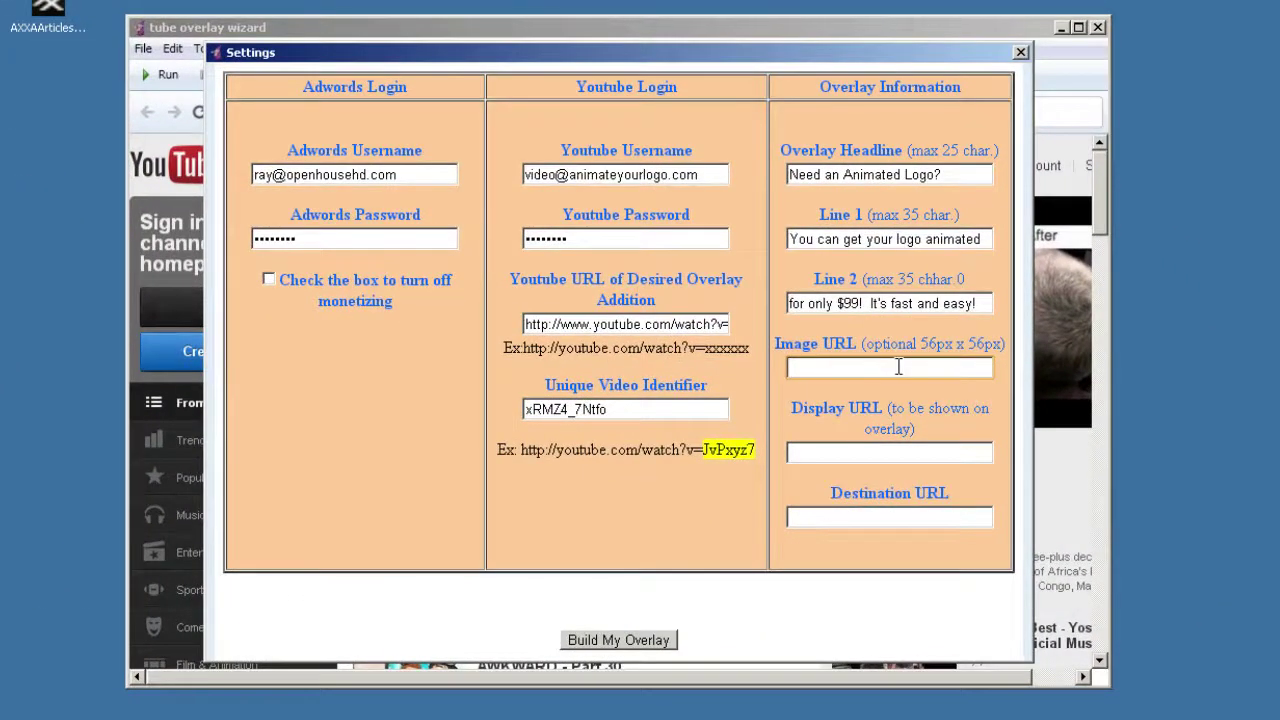
pyautogui.hotkey('ctrl', 'v')
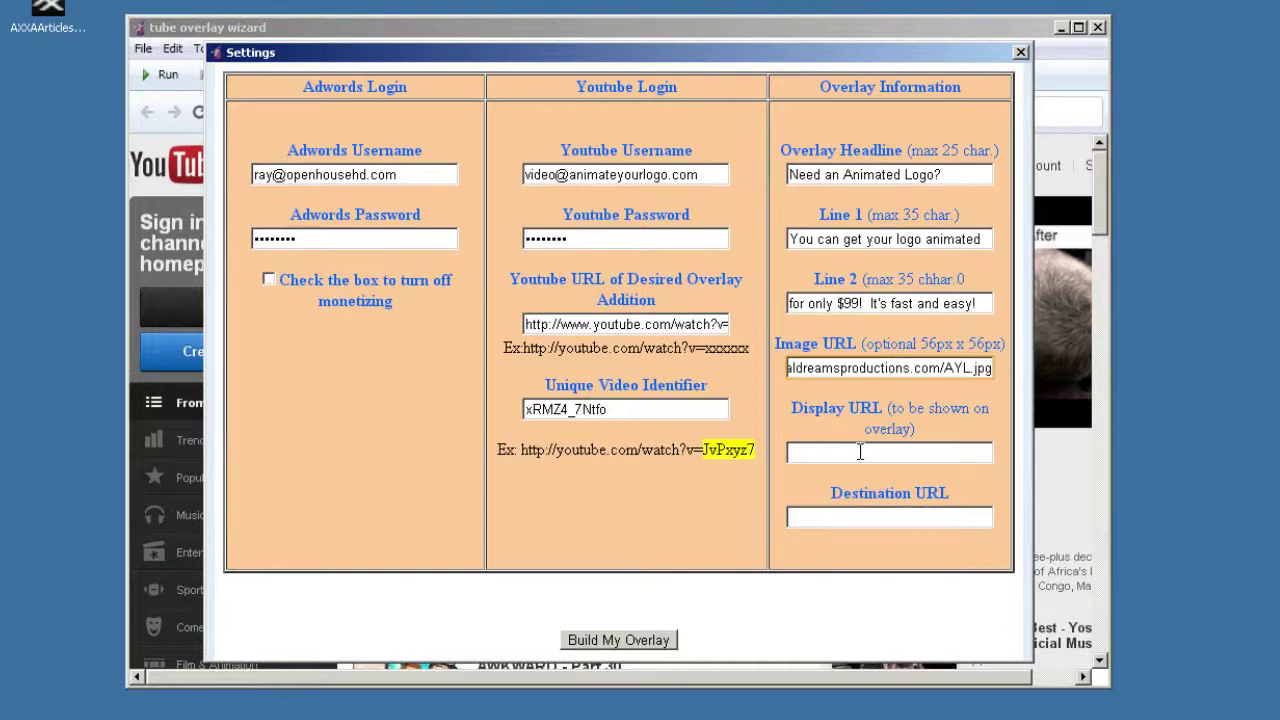
pyautogui.click(859, 452)
pyautogui.write('A')
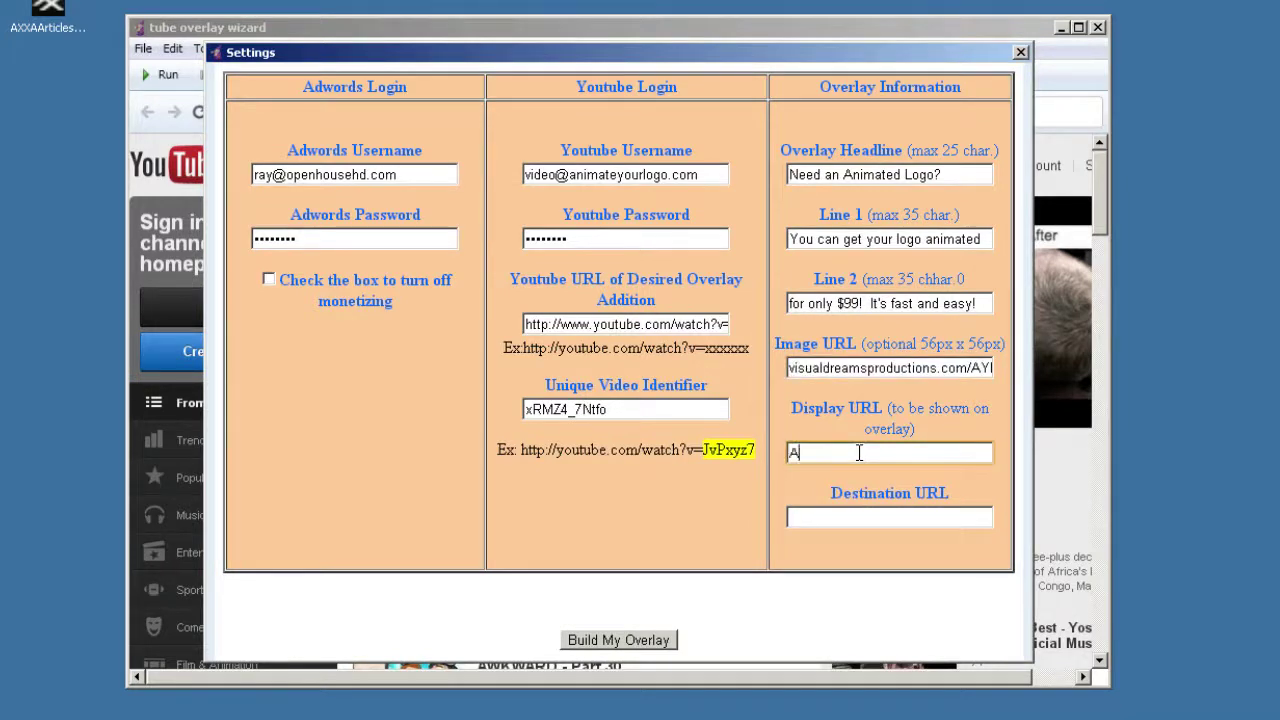
pyautogui.write('nimateYourLogo.com')
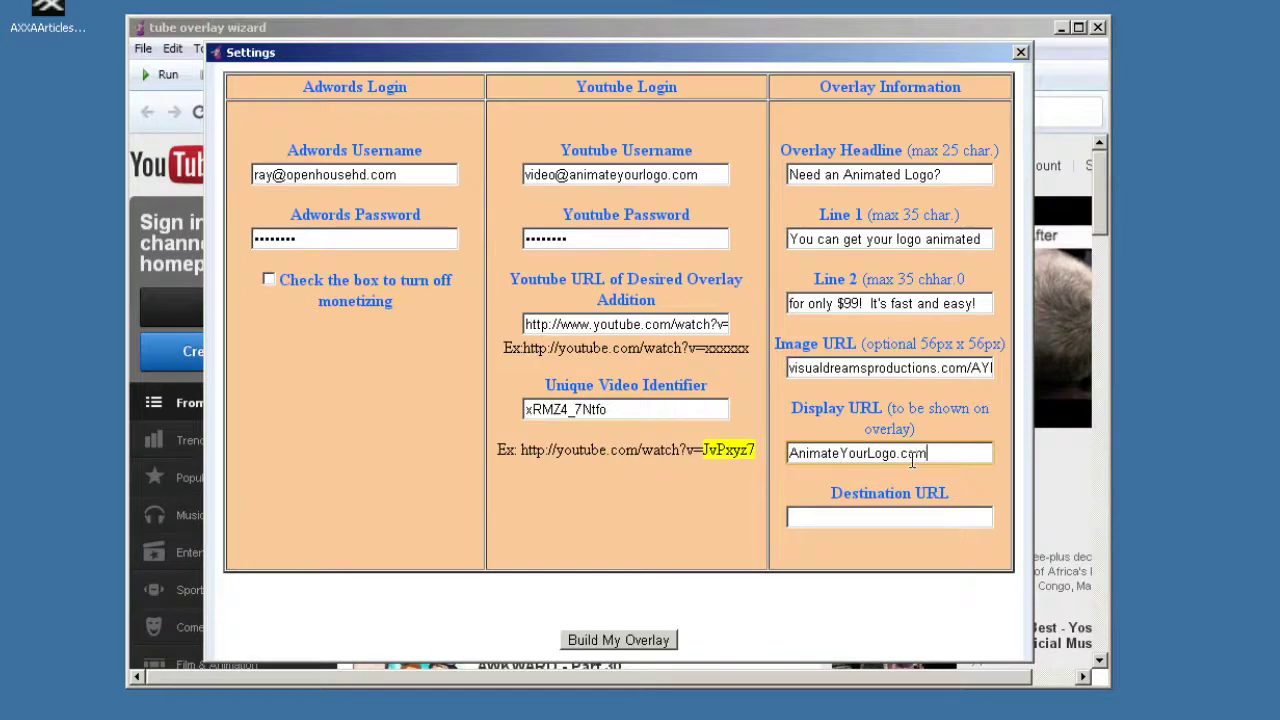
pyautogui.click(842, 517)
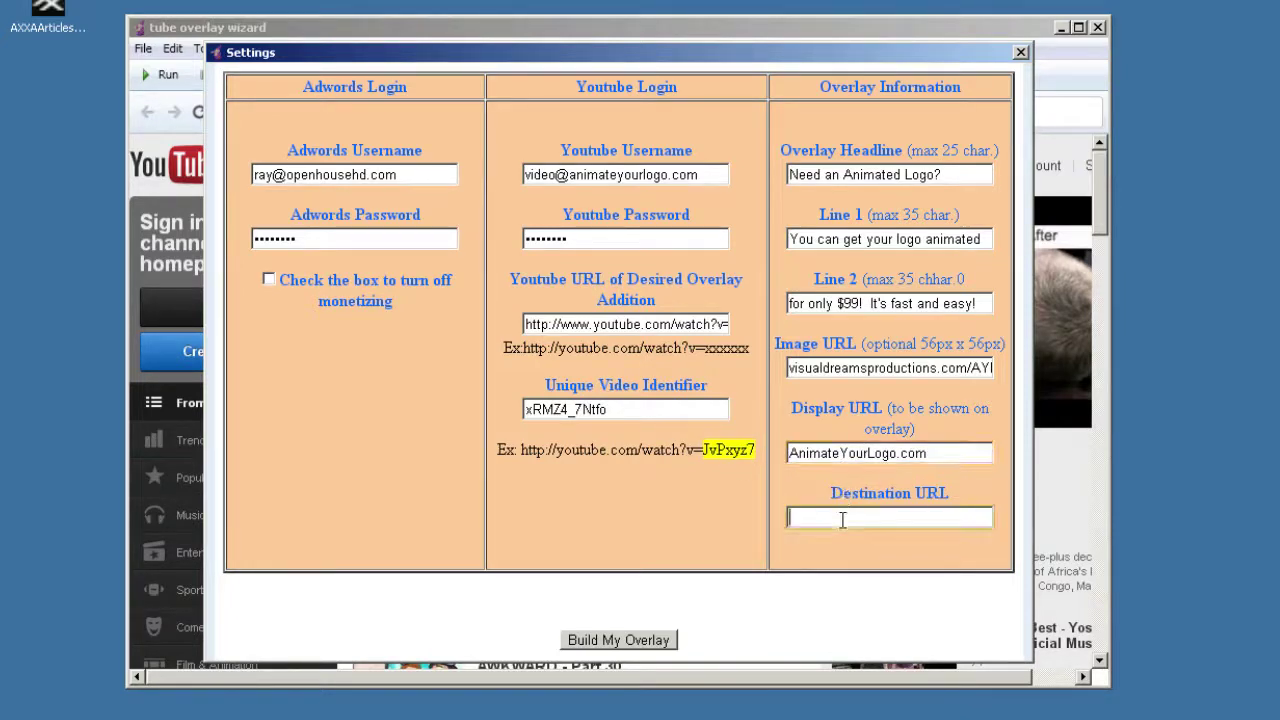
pyautogui.write('http')
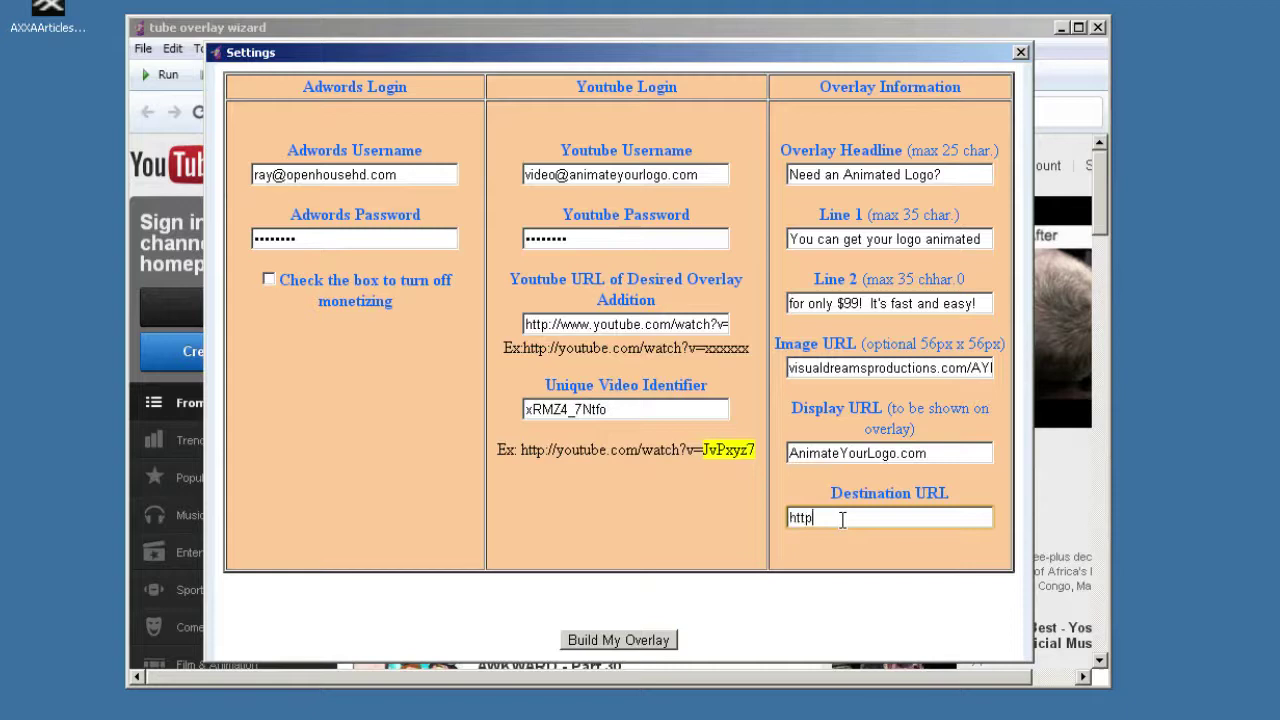
pyautogui.write('://www.animateyourlogo.co')
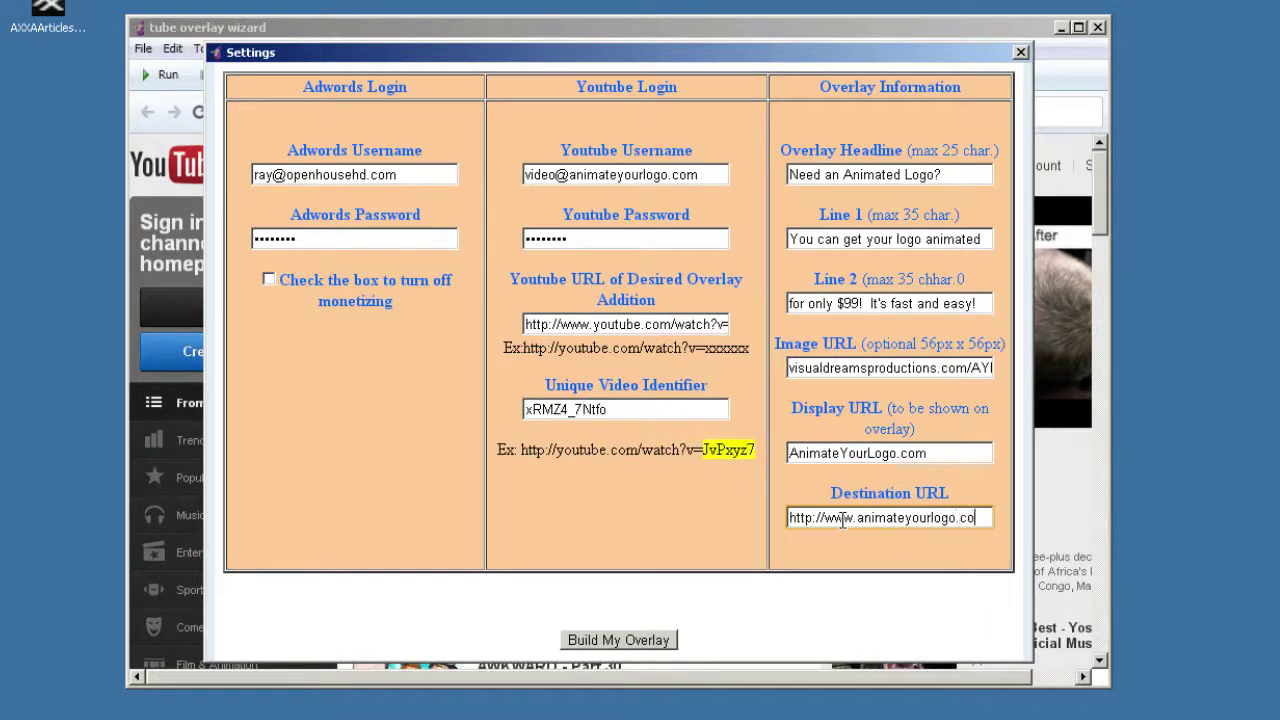
pyautogui.write('m')
# Step: Run Build My Overlay, acknowledge the 'Overlay has been created' success message, and restore the Settings window
pyautogui.click(618, 640)
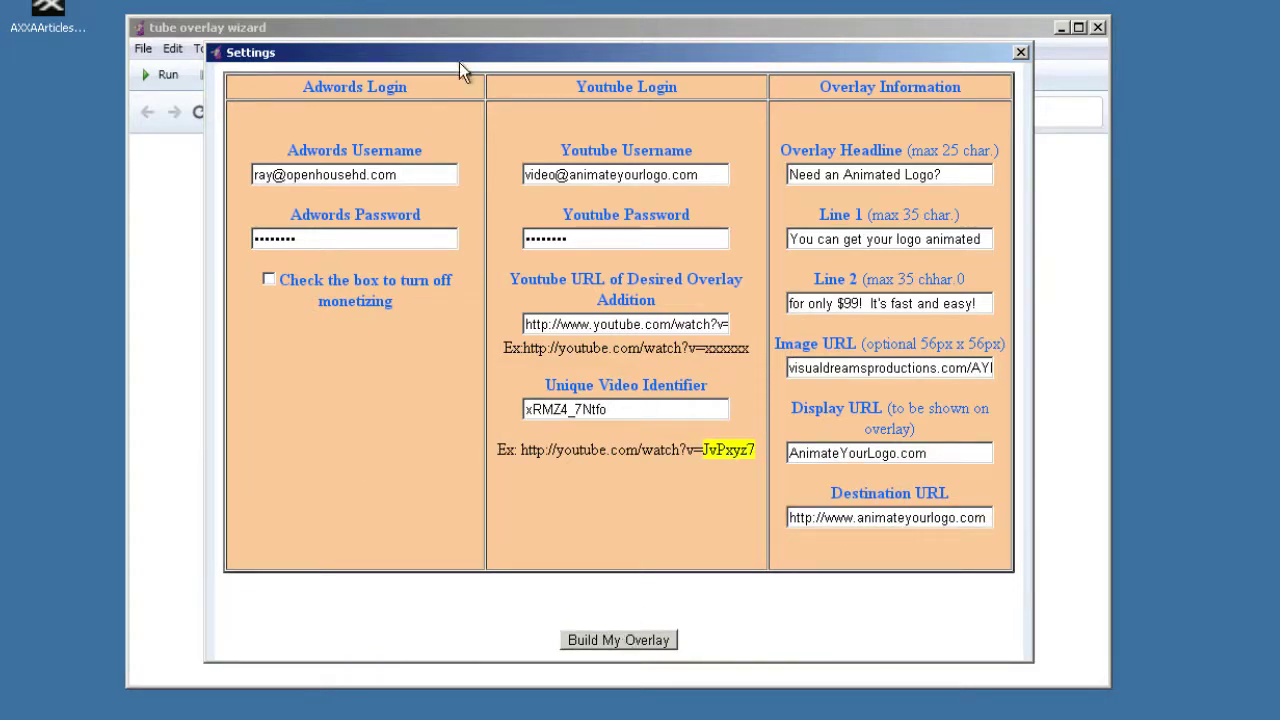
pyautogui.moveTo(507, 62); pyautogui.dragTo(520, 703)
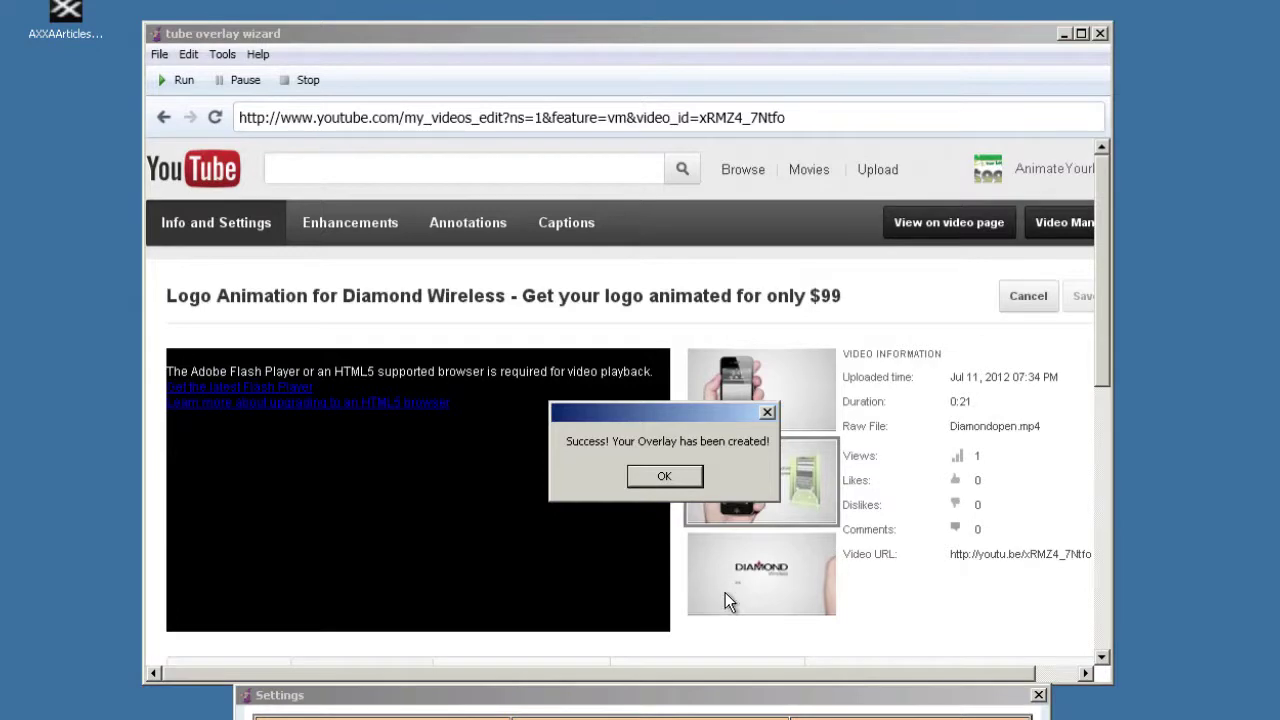
pyautogui.click(681, 476)
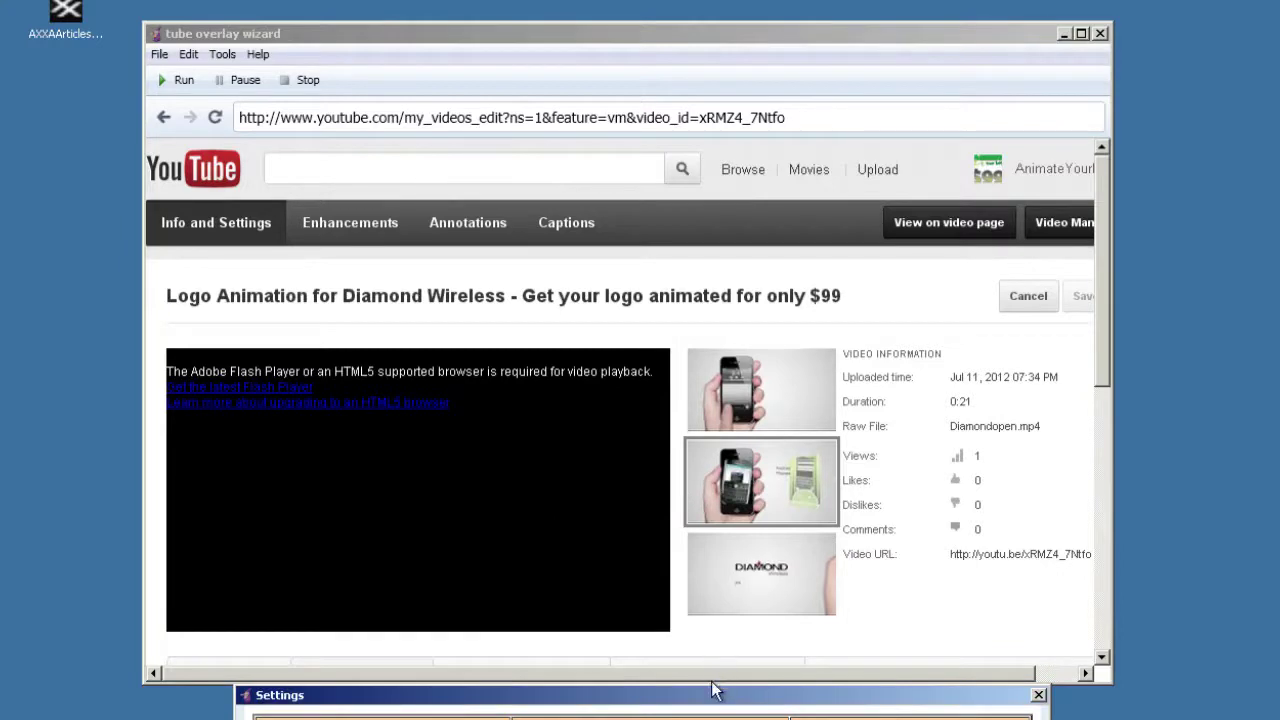
pyautogui.moveTo(614, 702); pyautogui.dragTo(593, 78)
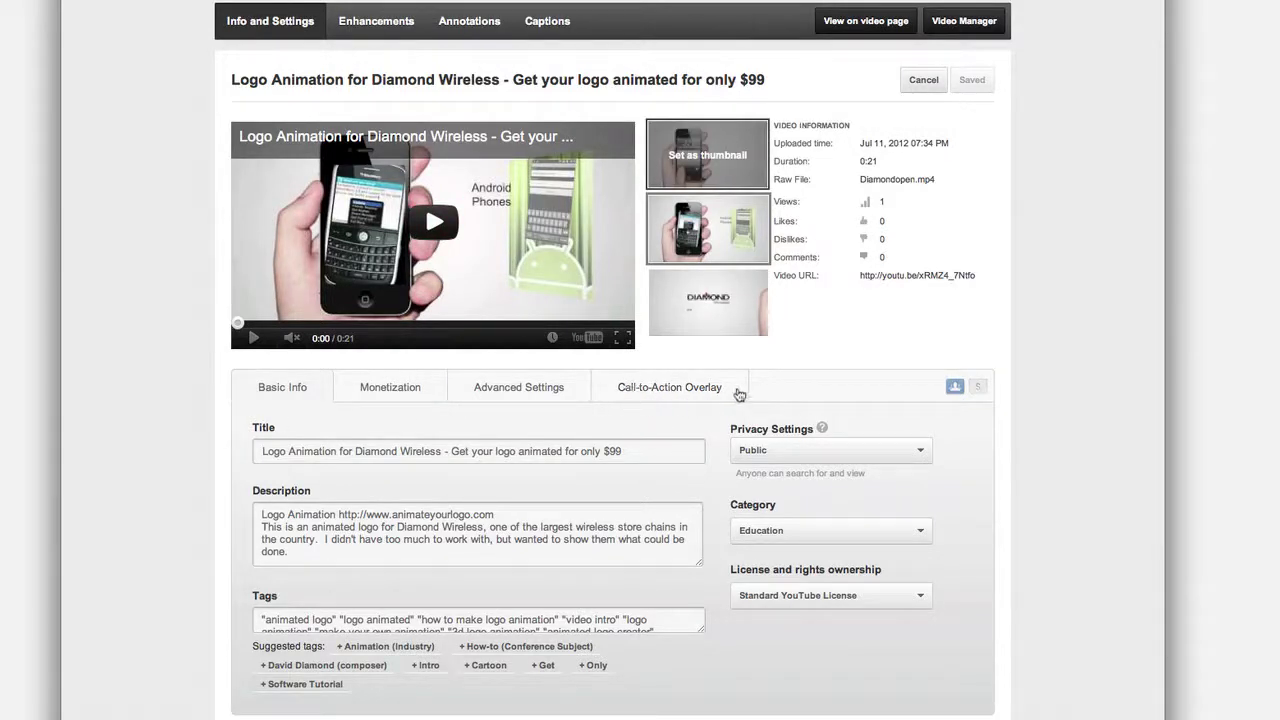
# Step: Check the Call-to-Action Overlay tab, then play the Diamond Wireless video and pause on the overlay
pyautogui.click(695, 395)
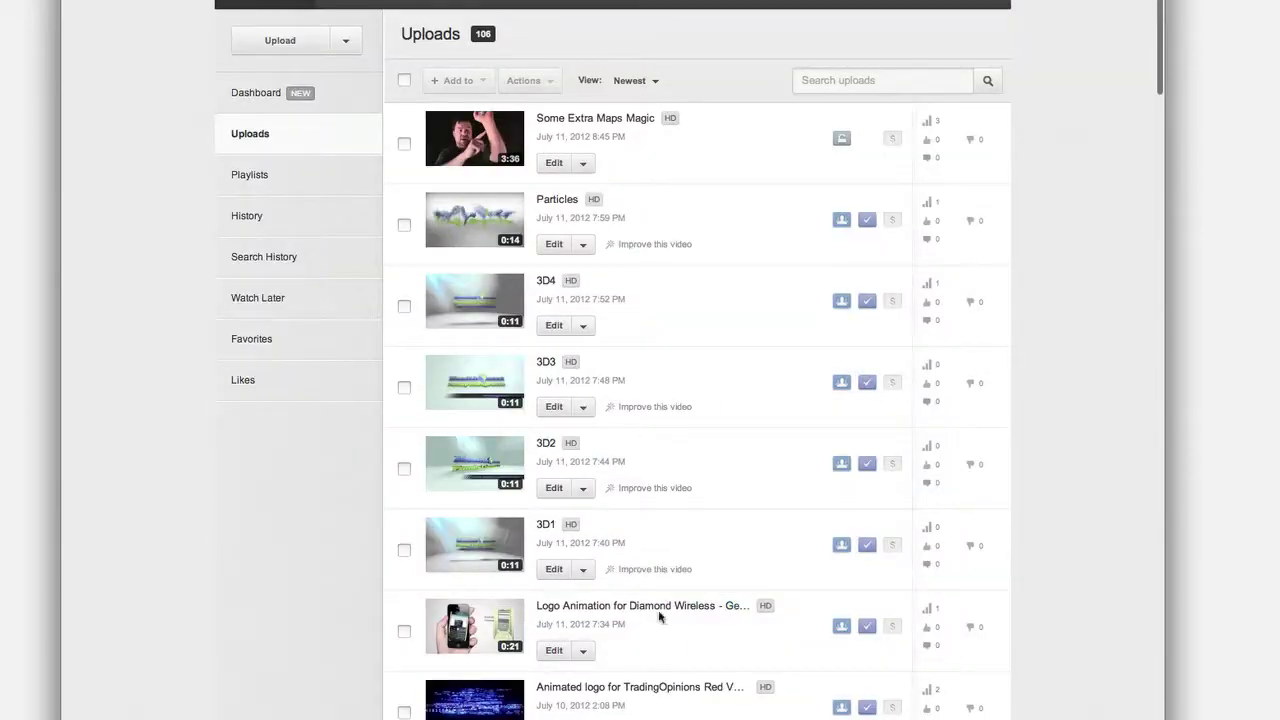
pyautogui.click(660, 614)
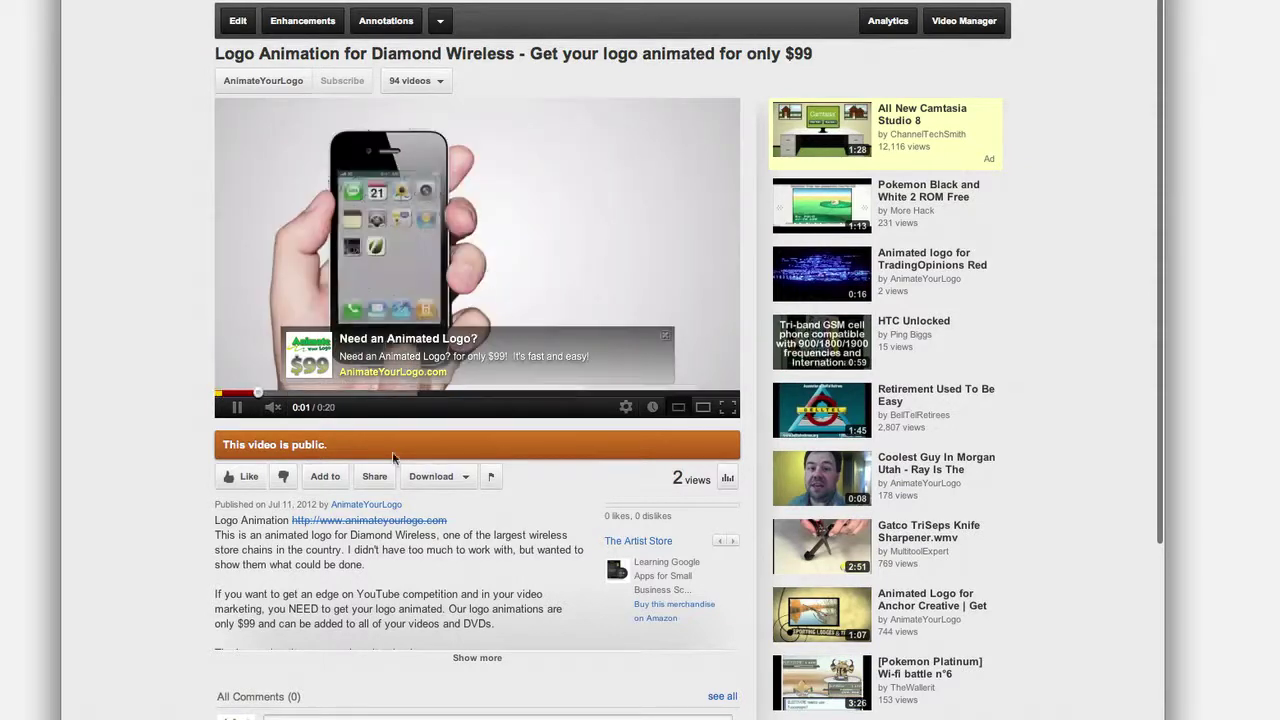
pyautogui.click(416, 342)
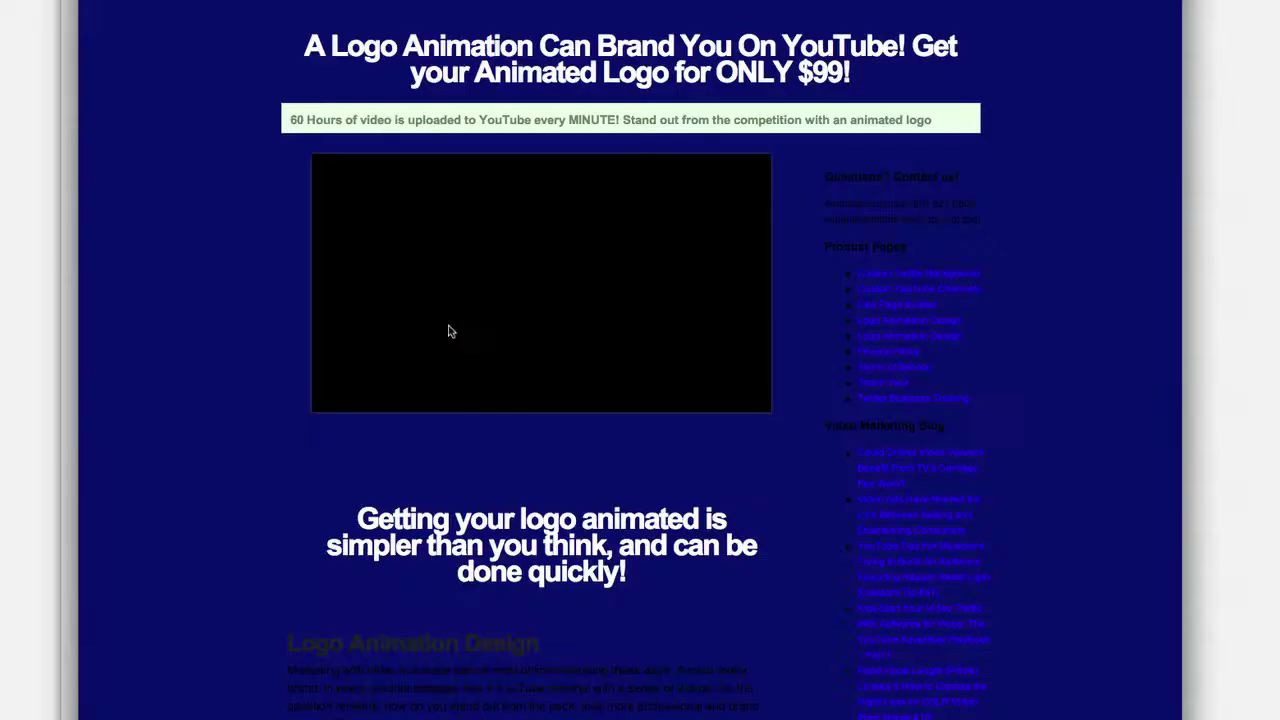